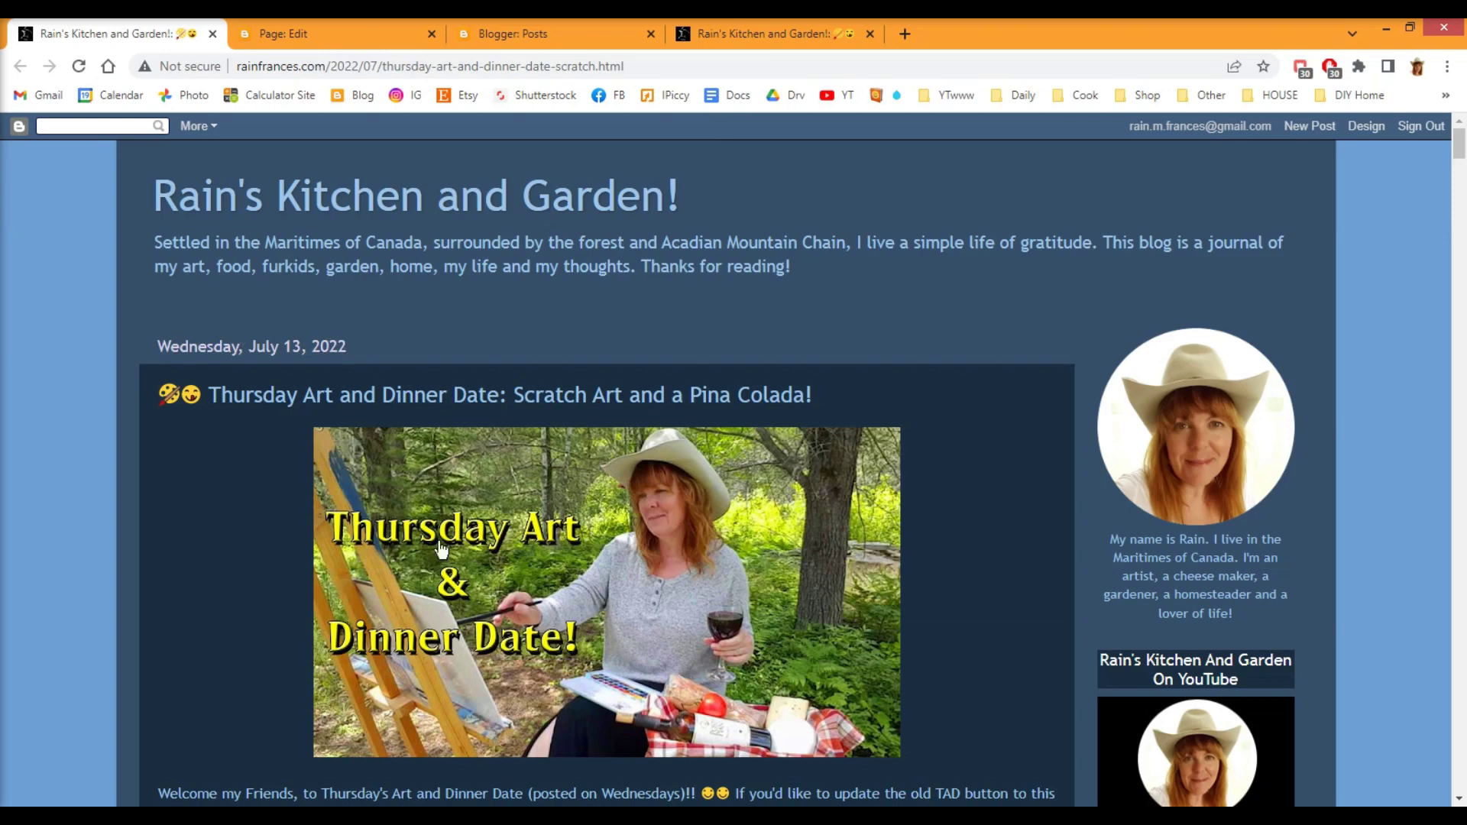
Download the post's full-size Thursday Art & Dinner Date picture as Rain TADD.jpg
right_click(664, 550)
click(795, 375)
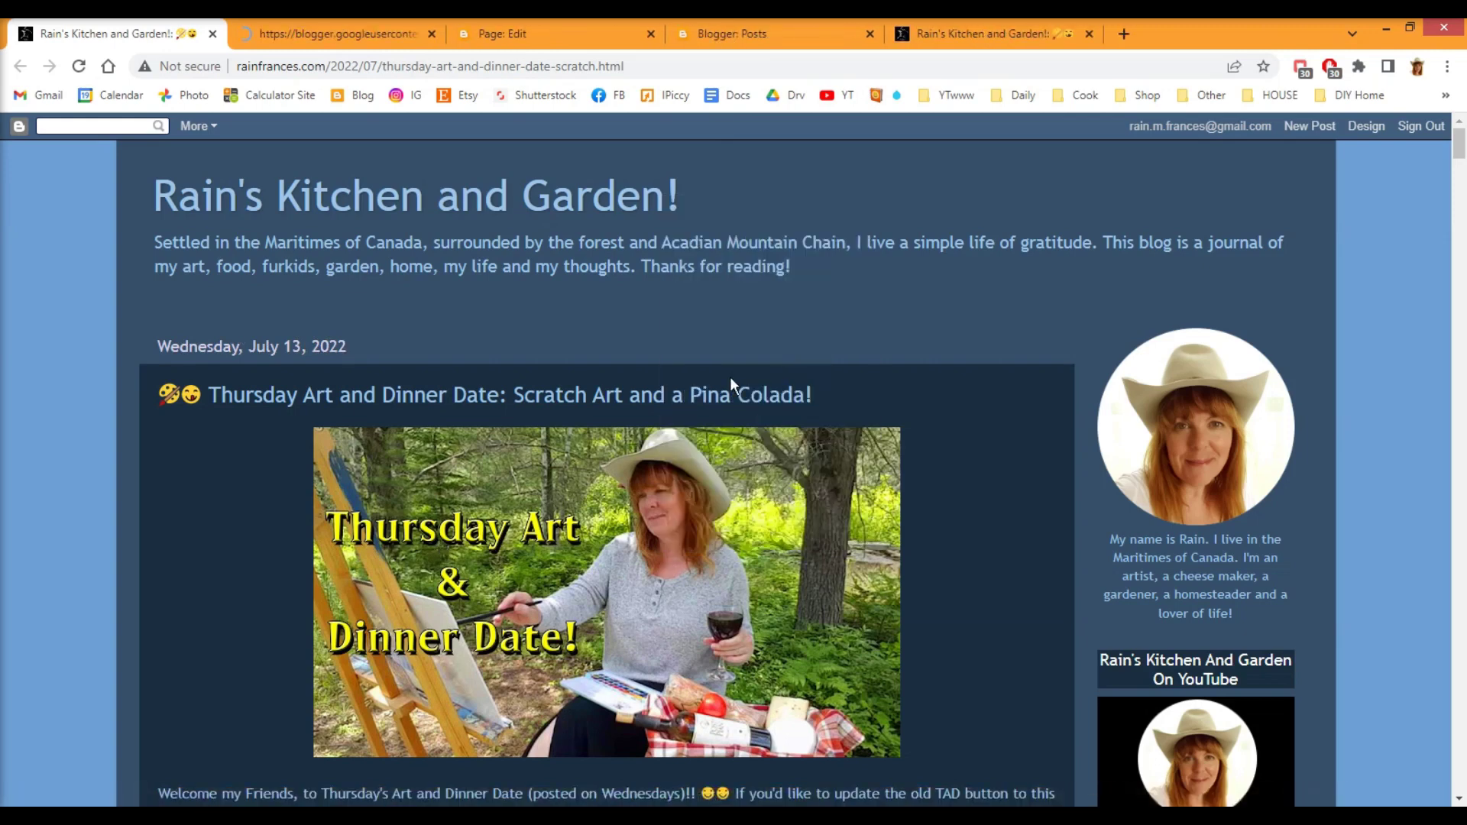
click(278, 34)
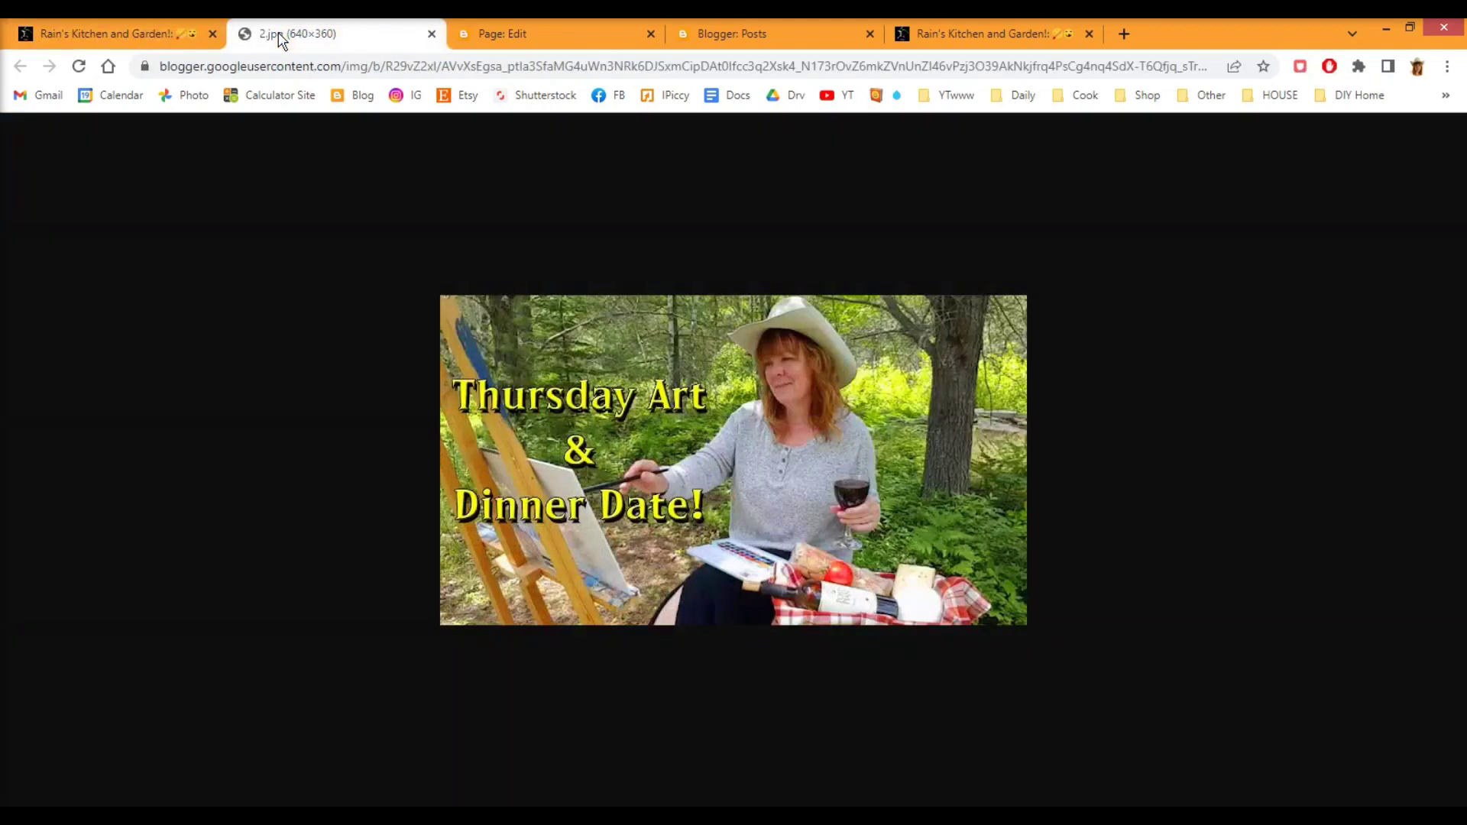
right_click(792, 422)
click(859, 453)
text(Rain TADD)
key(Return)
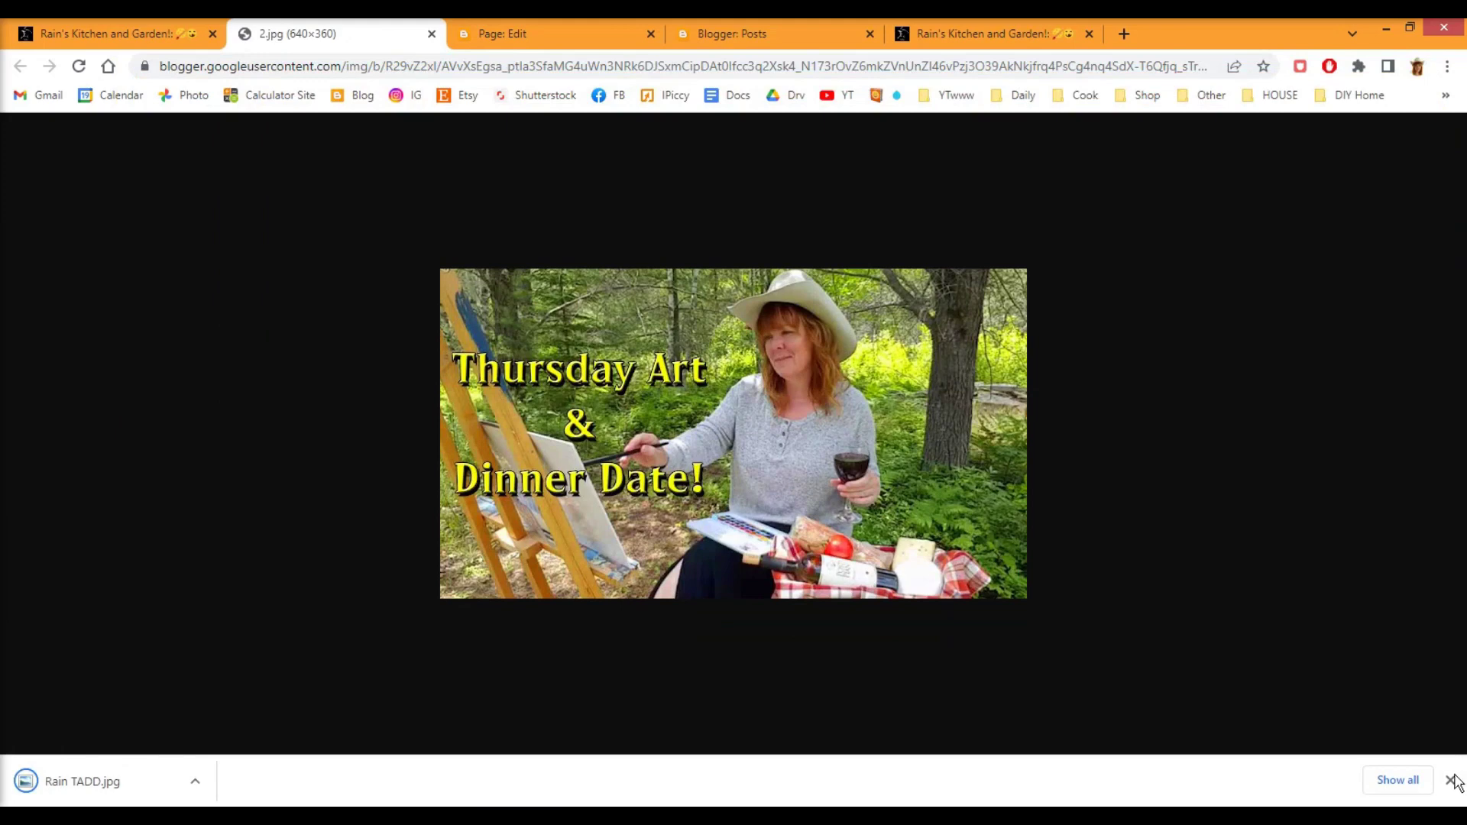
click(1451, 781)
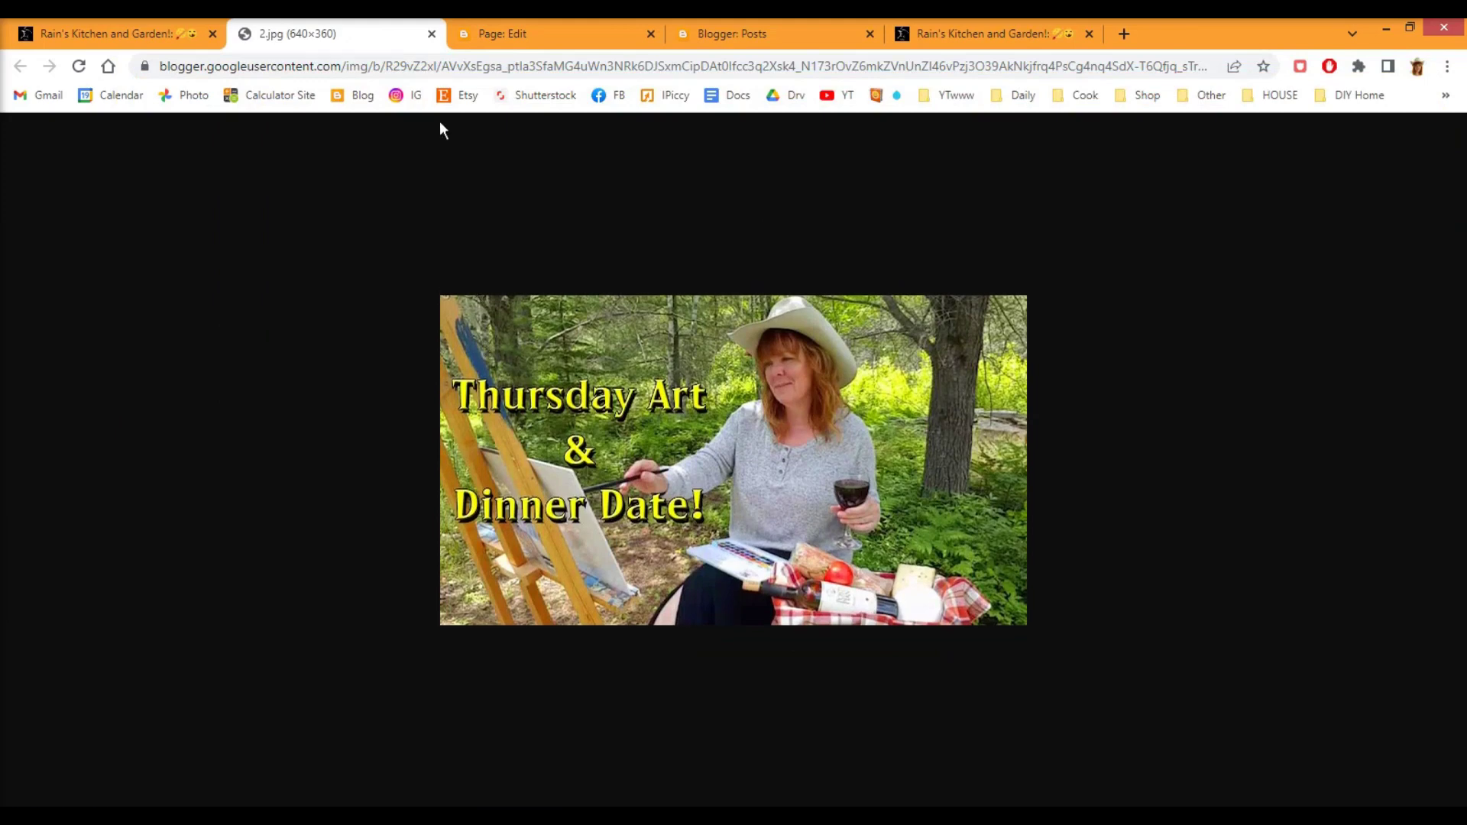
Title the new Blogger page 'Blog Post'
click(432, 34)
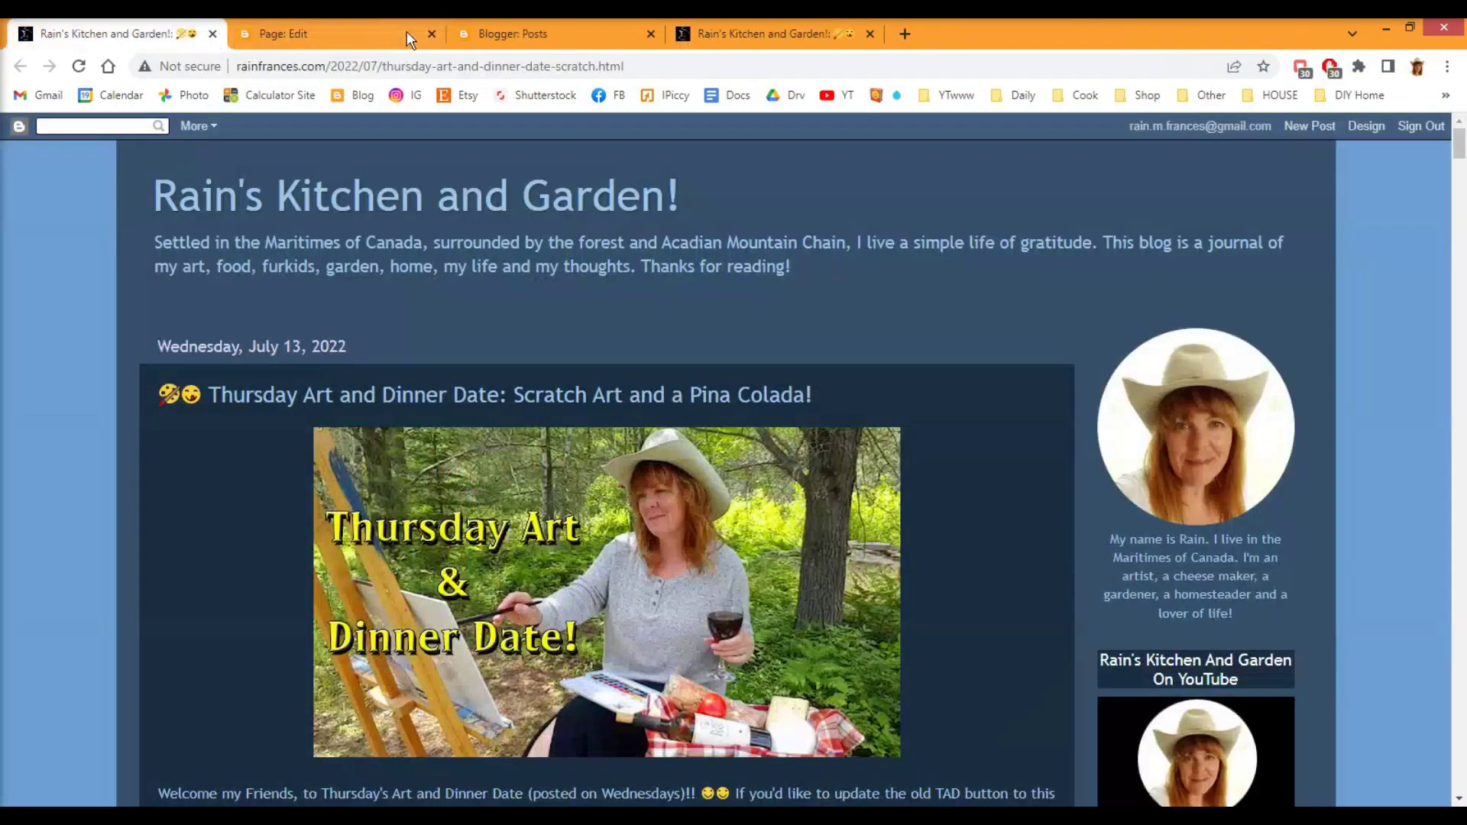
click(300, 30)
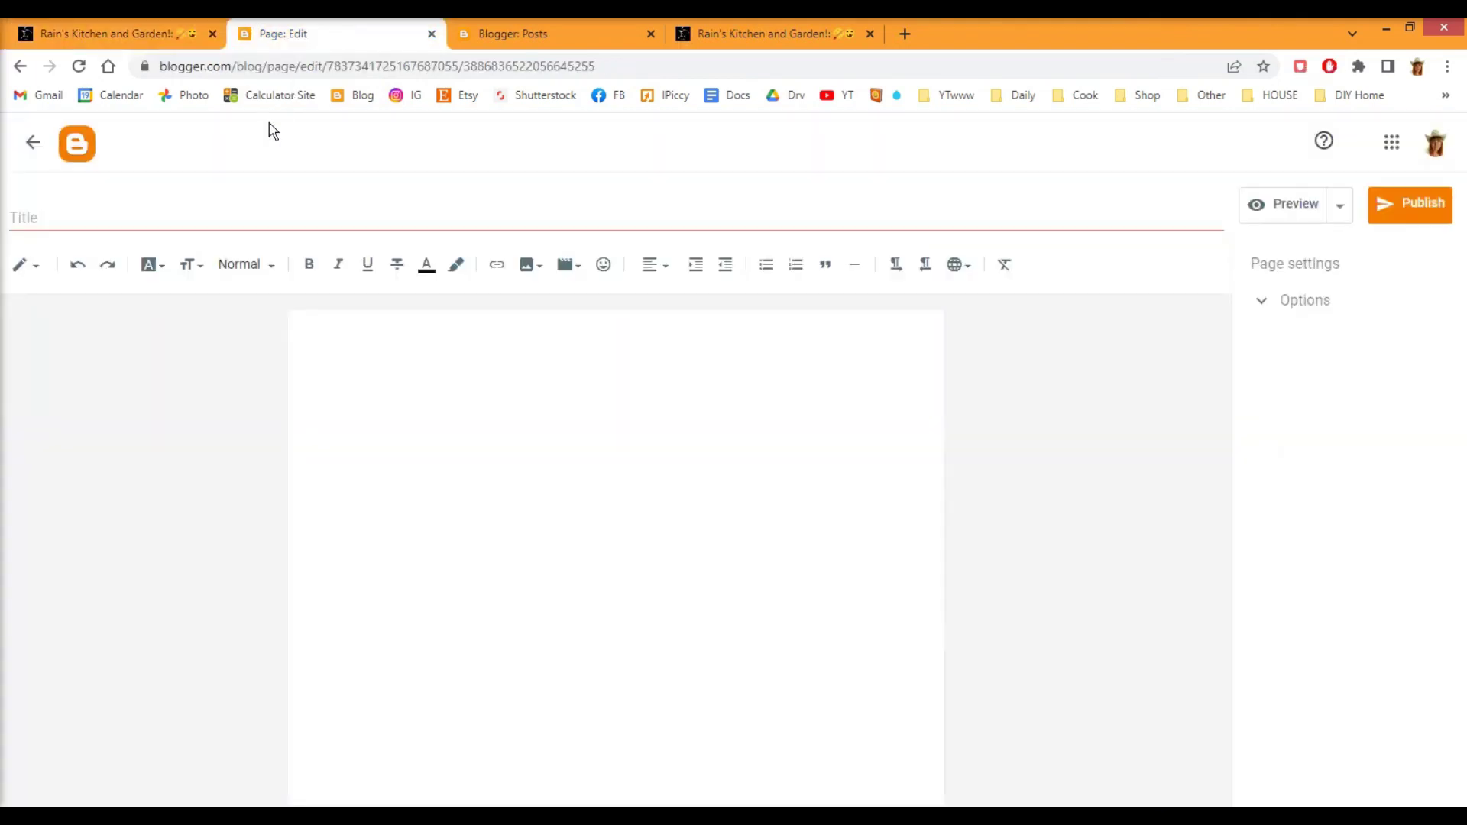
text(Blog Post)
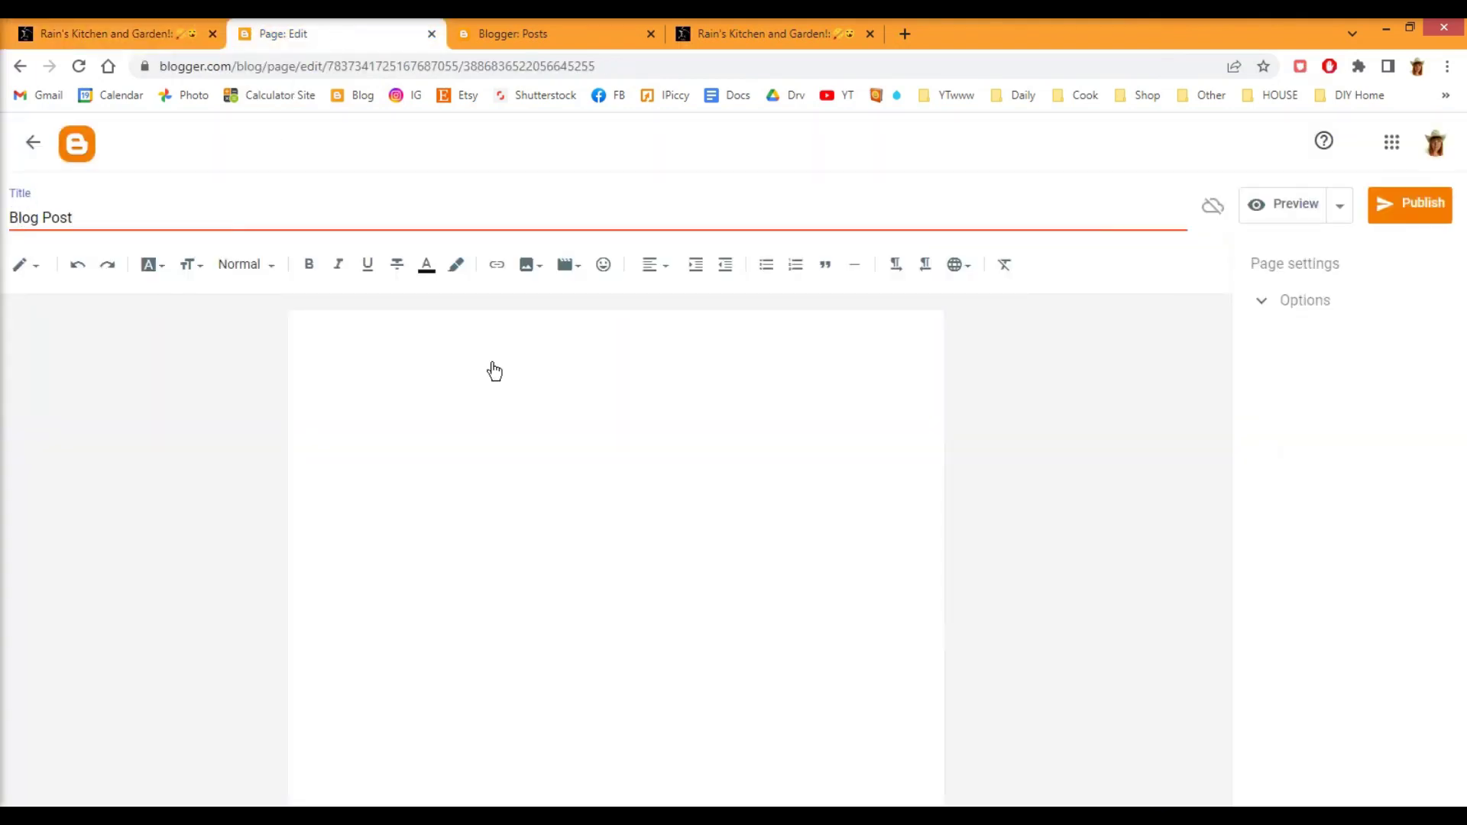
Upload Rain TADD.jpg and insert it into the page body at Medium size
click(589, 377)
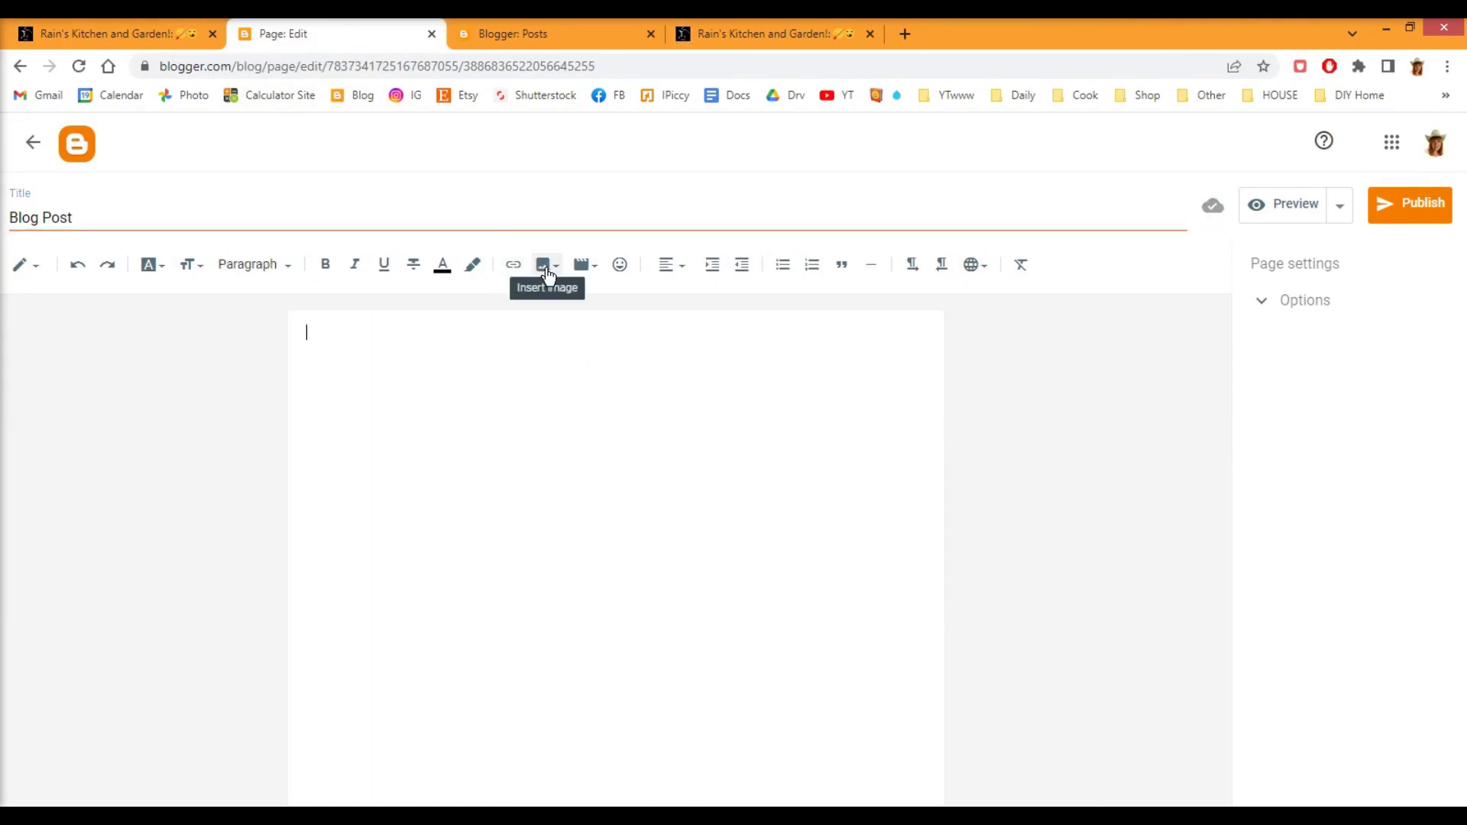
click(545, 269)
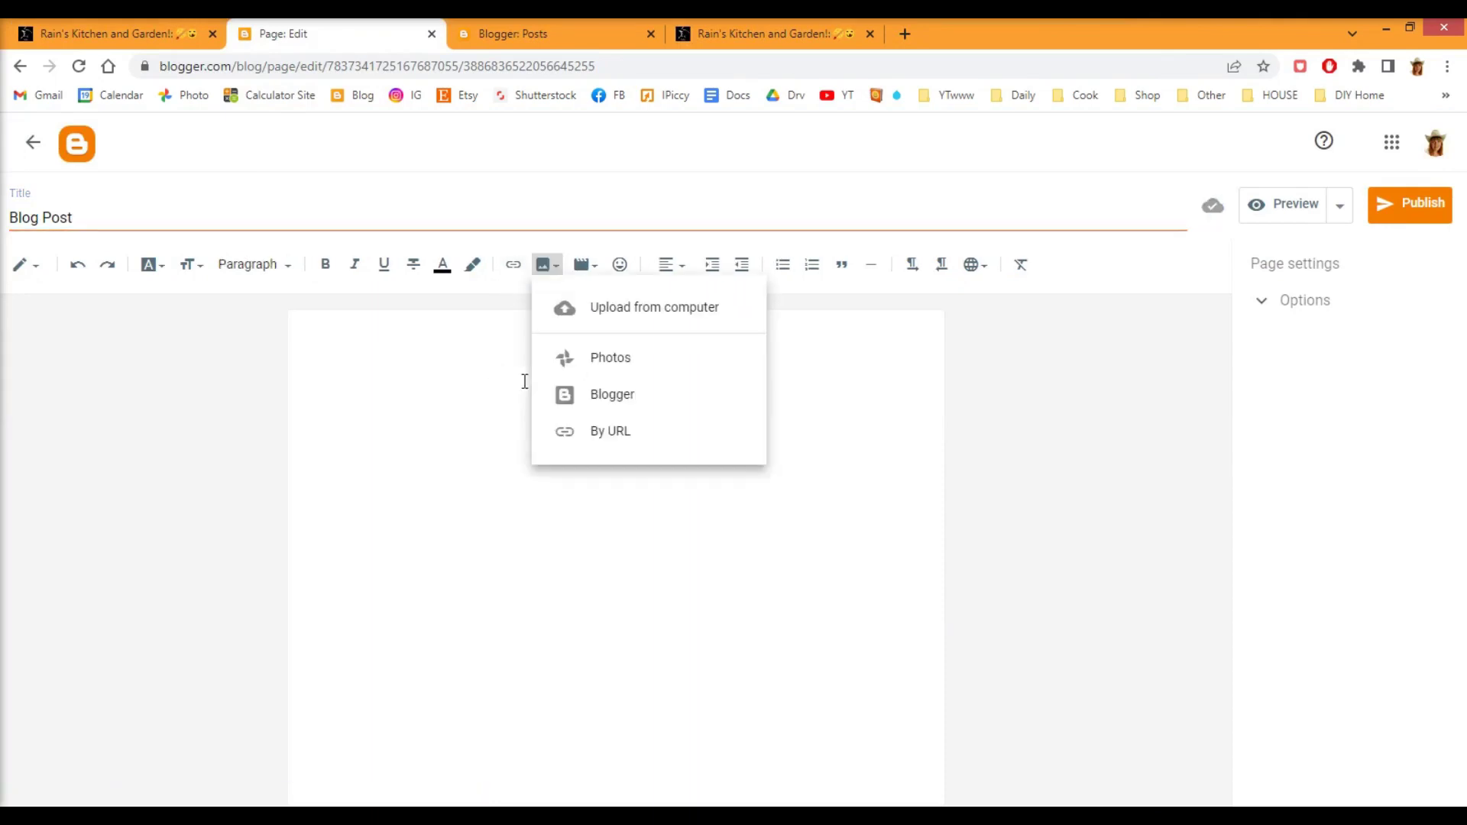
click(590, 393)
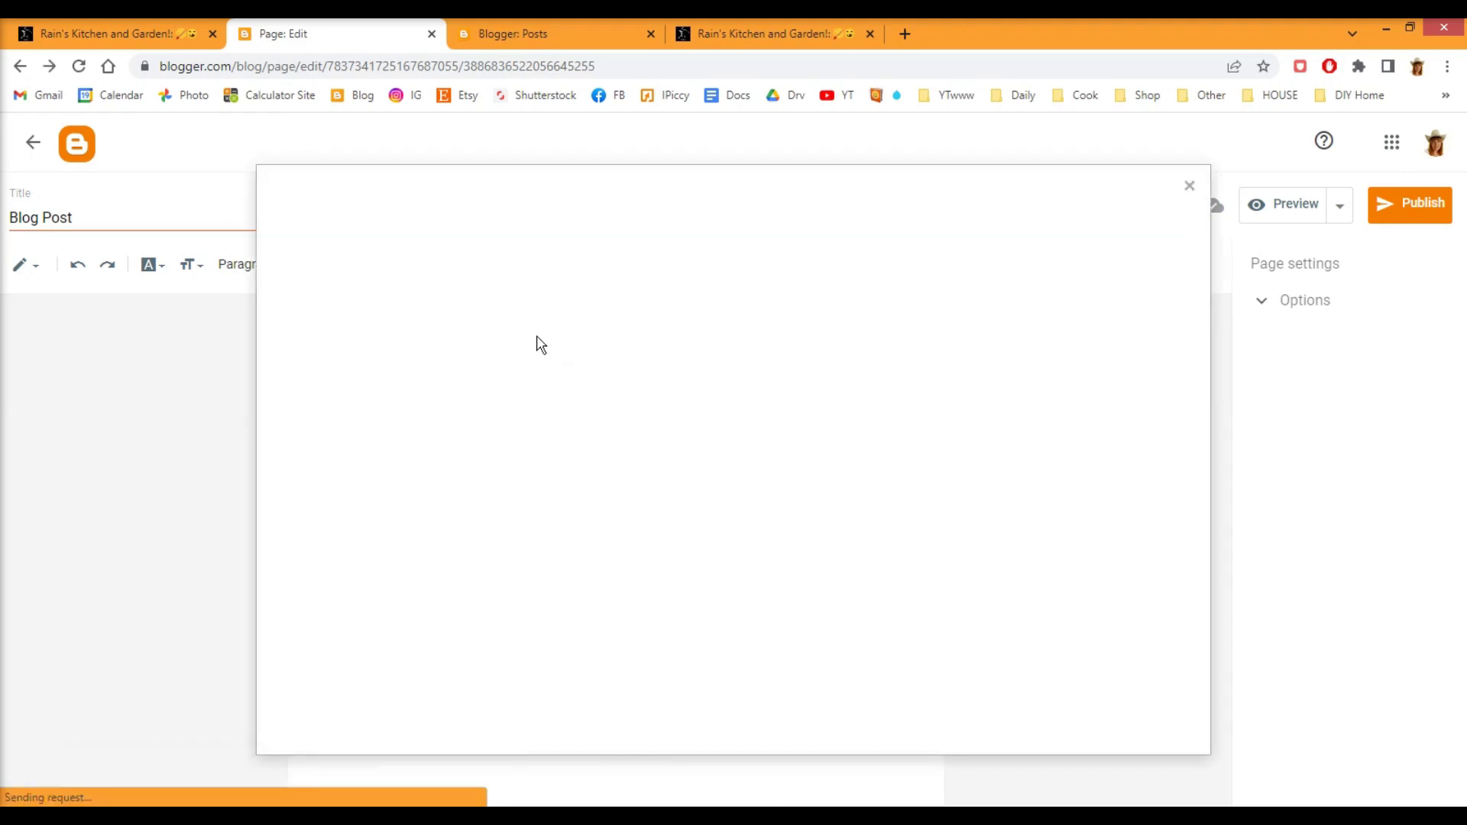
click(341, 289)
double_click(429, 231)
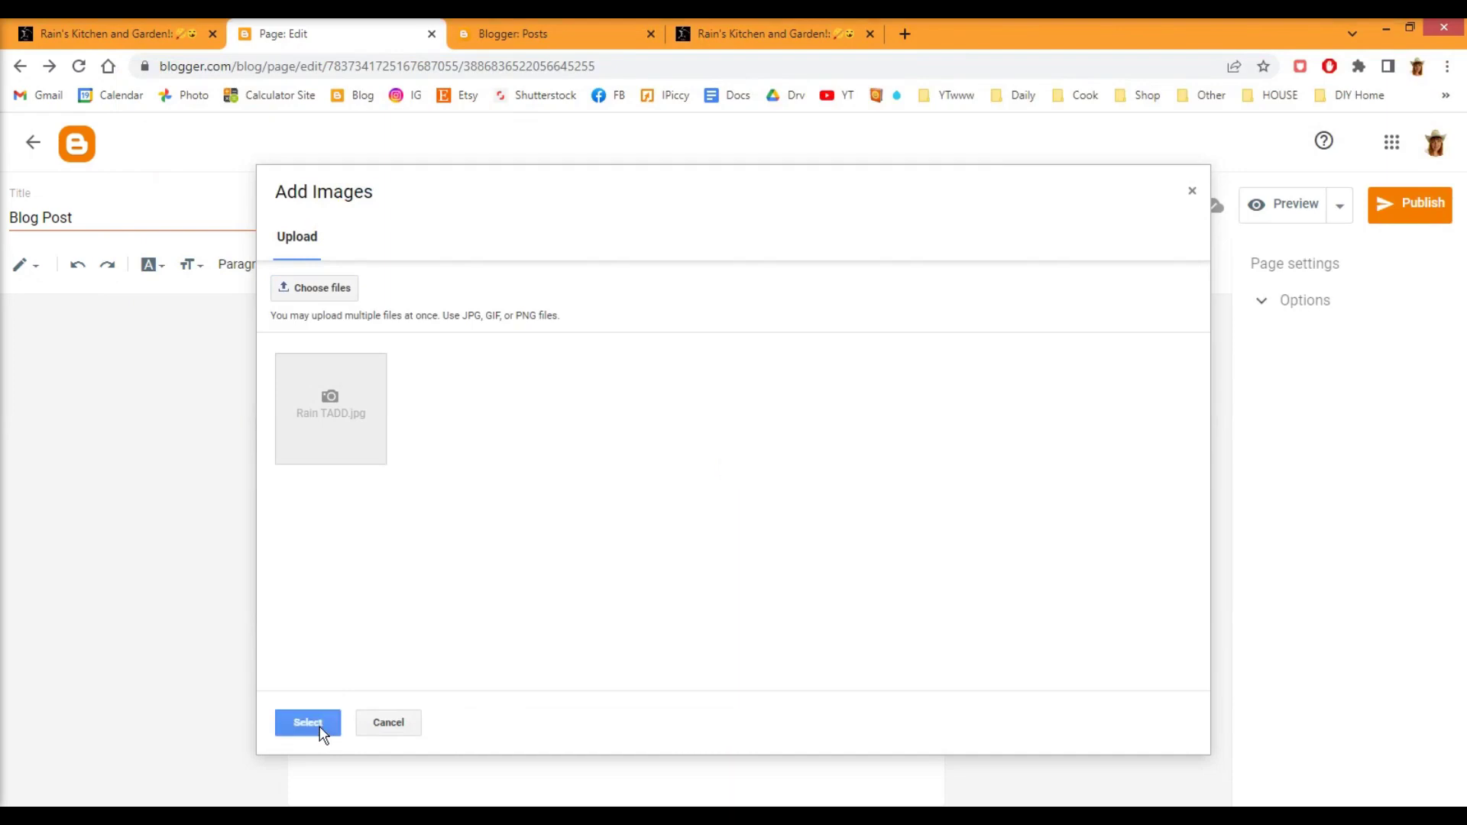
click(308, 723)
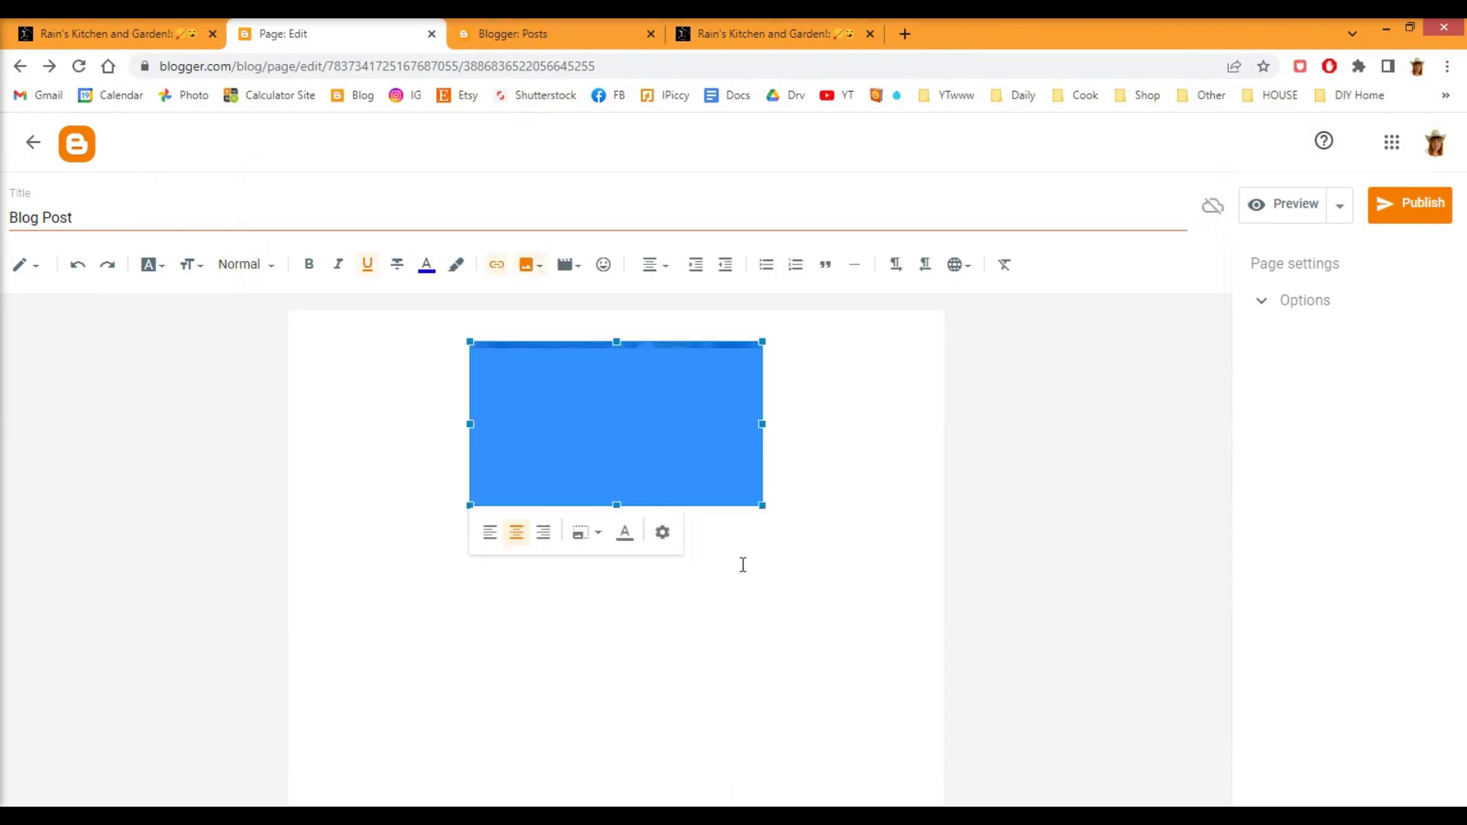
click(662, 532)
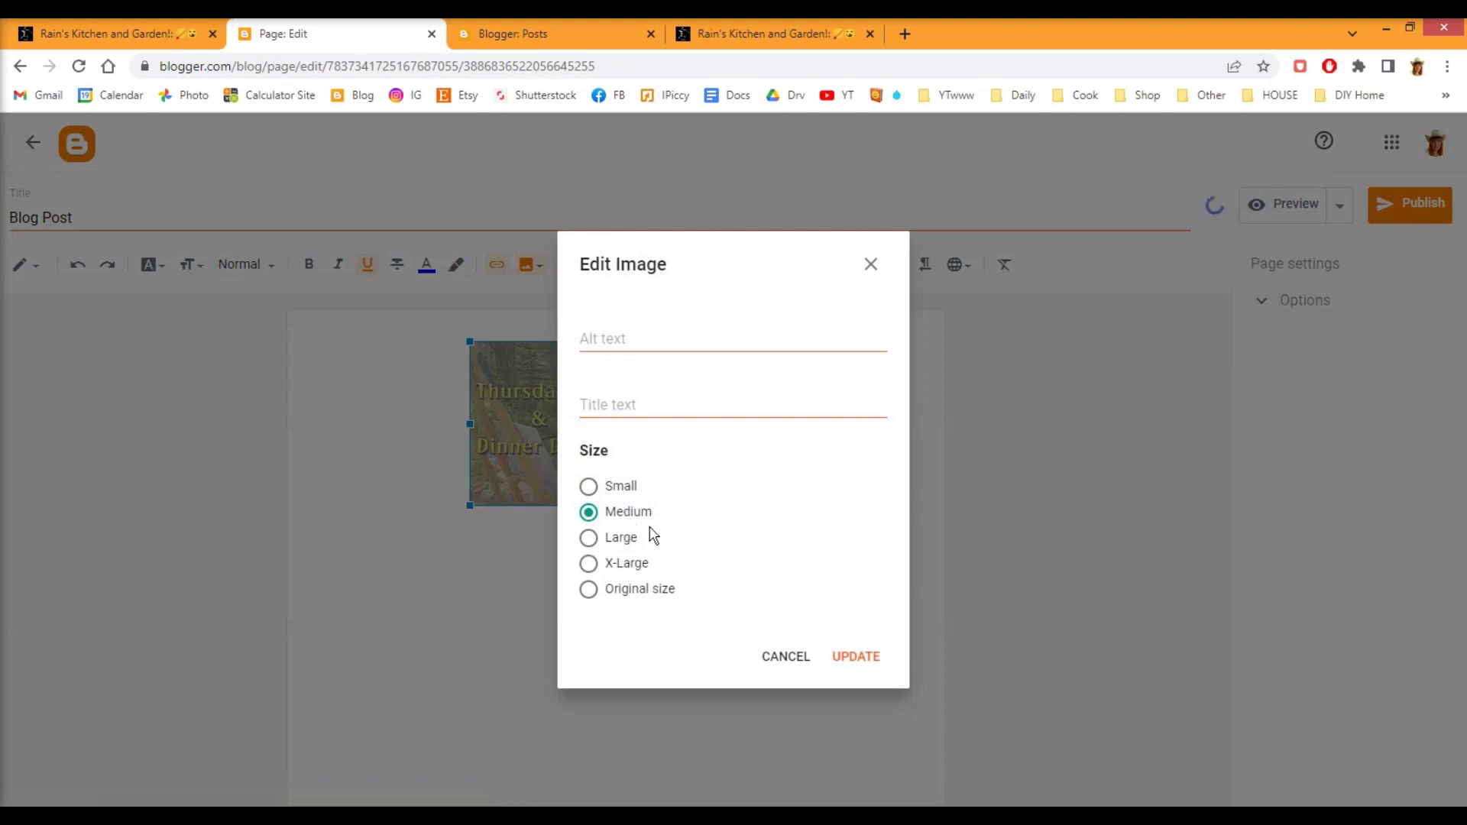
click(795, 662)
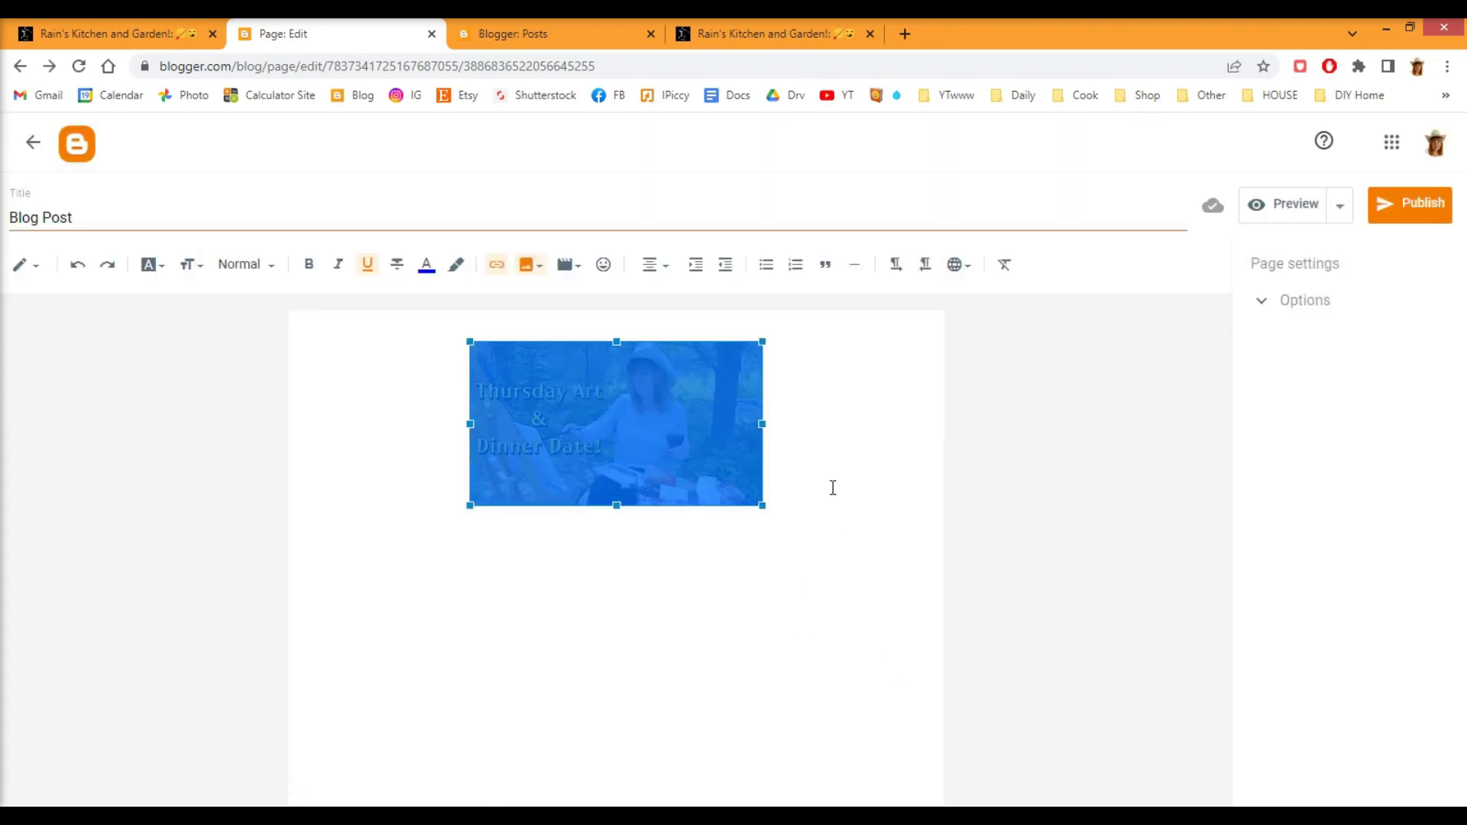
click(833, 488)
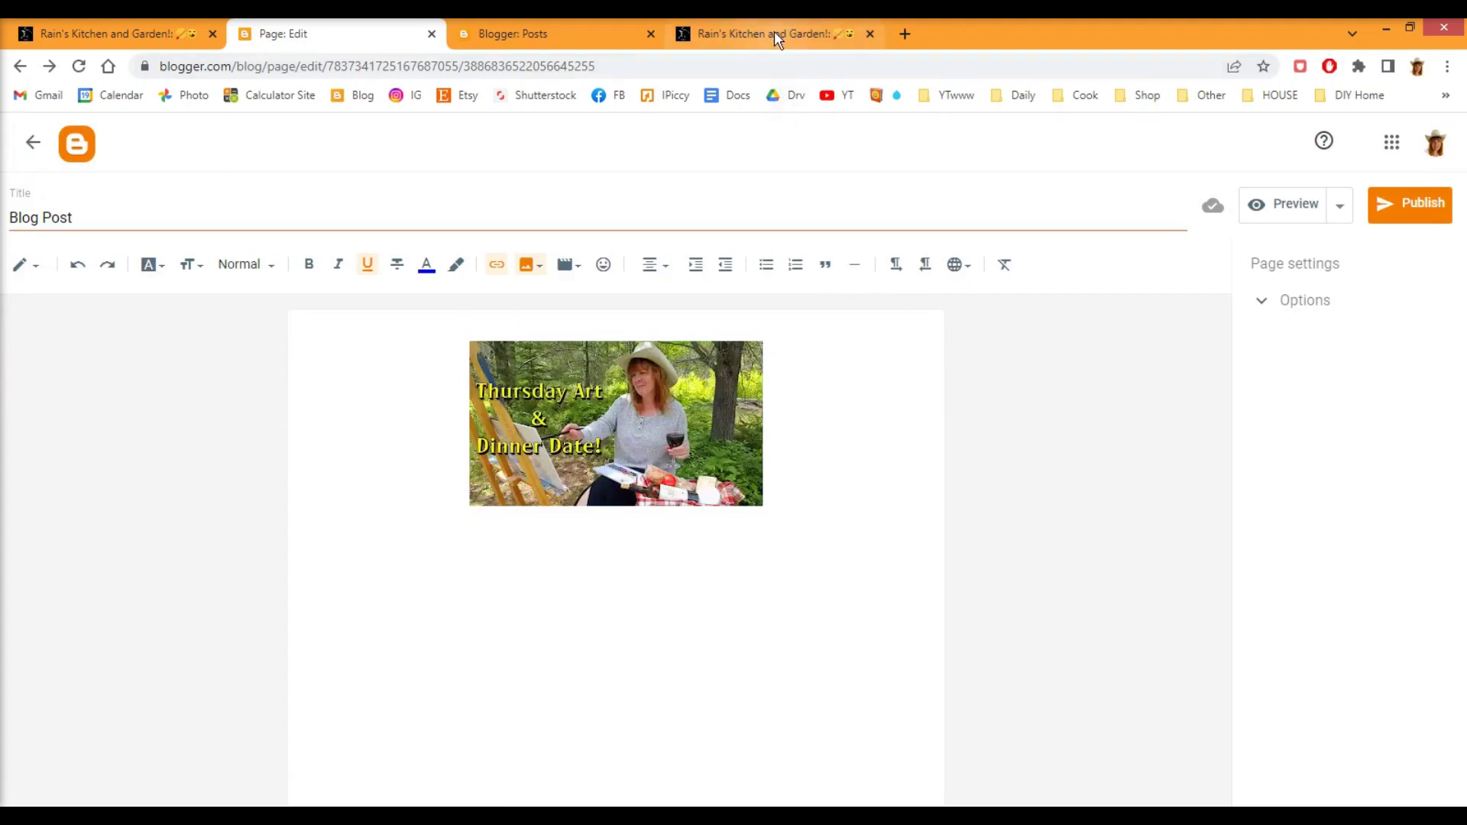
Copy the blog homepage address, rainfrances.com, from the address bar
click(773, 33)
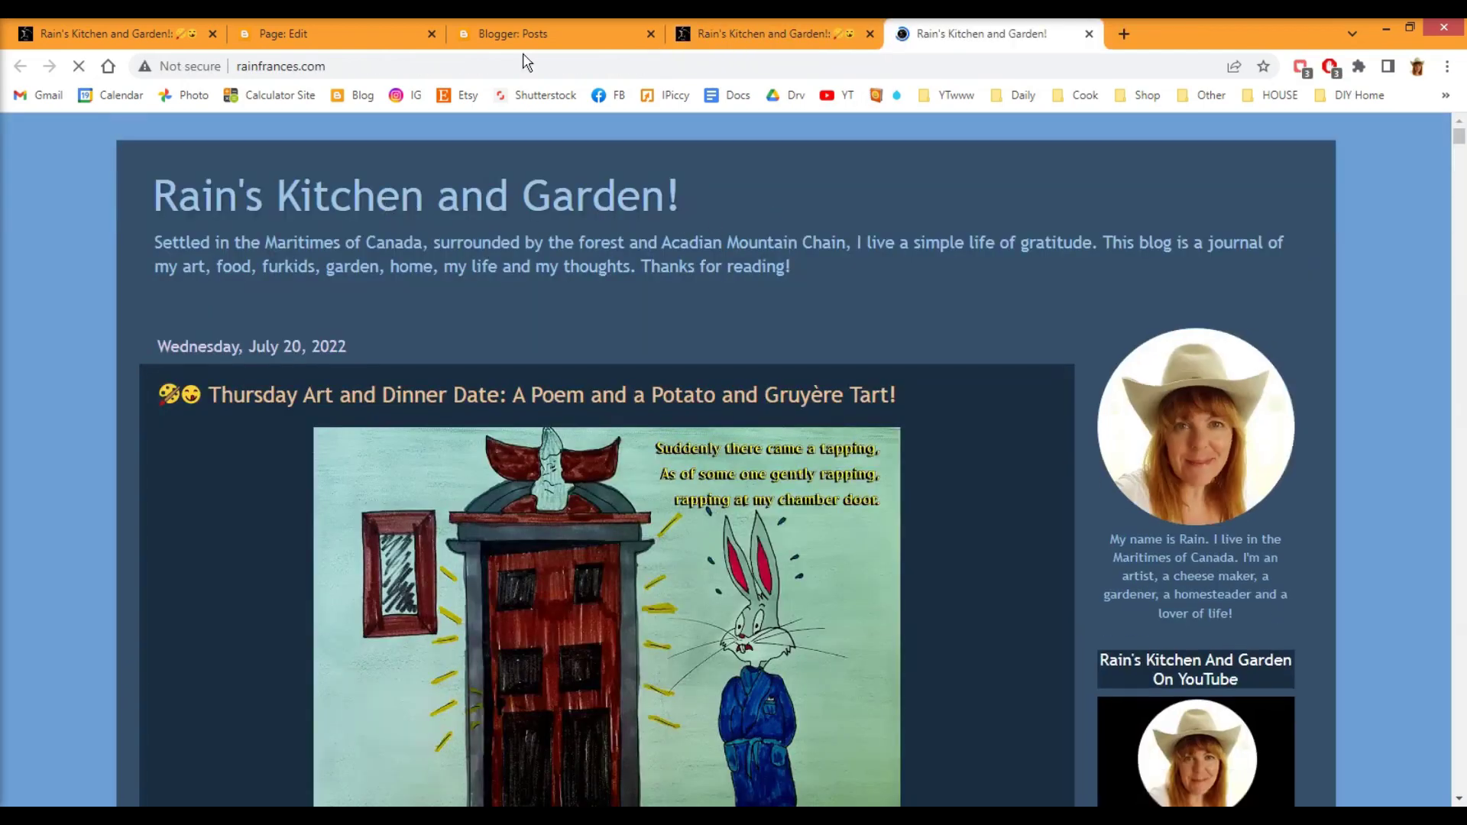
click(368, 62)
key(ctrl+c)
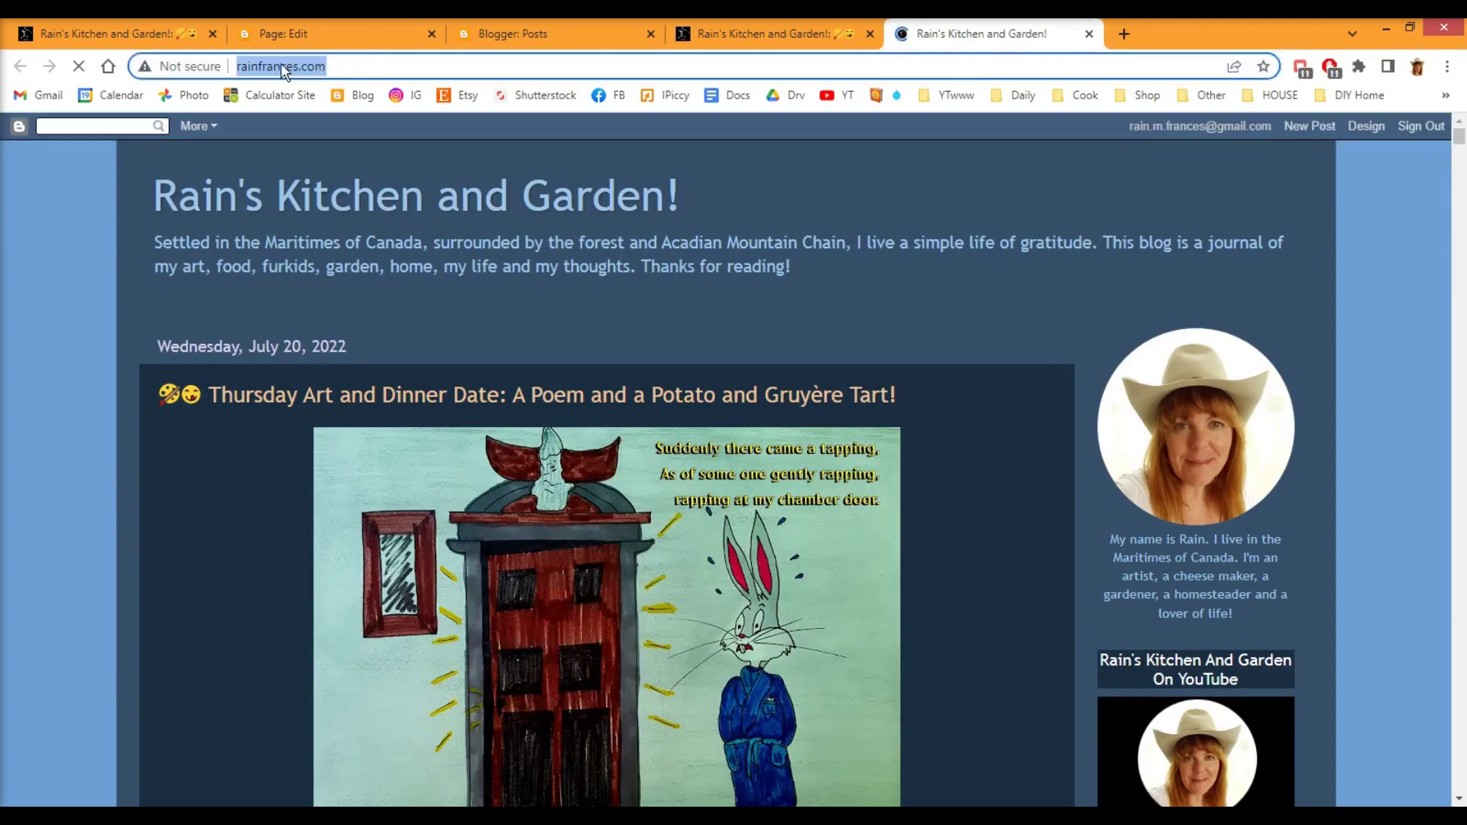
right_click(285, 70)
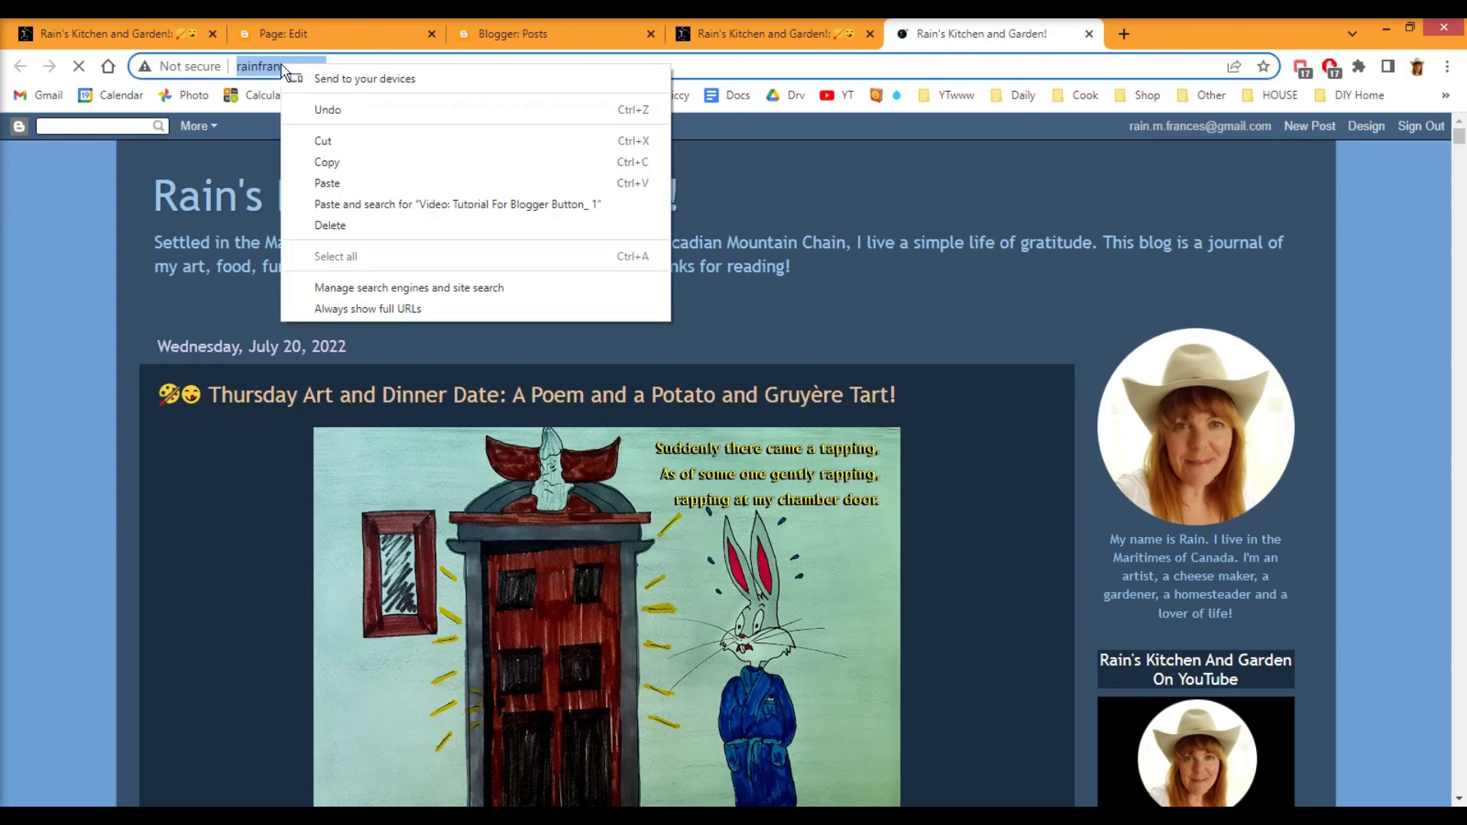
click(343, 163)
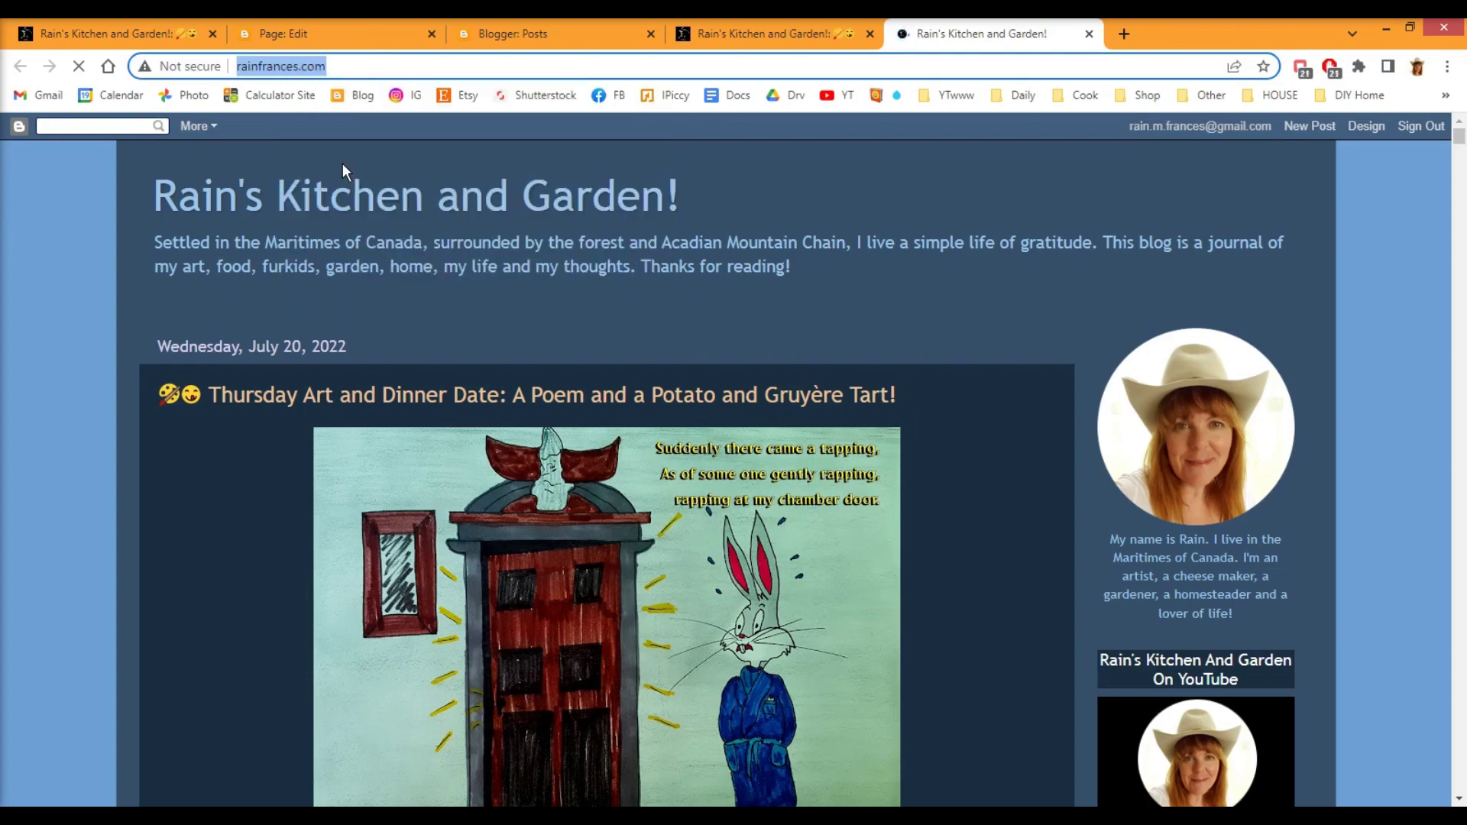
click(352, 34)
click(636, 421)
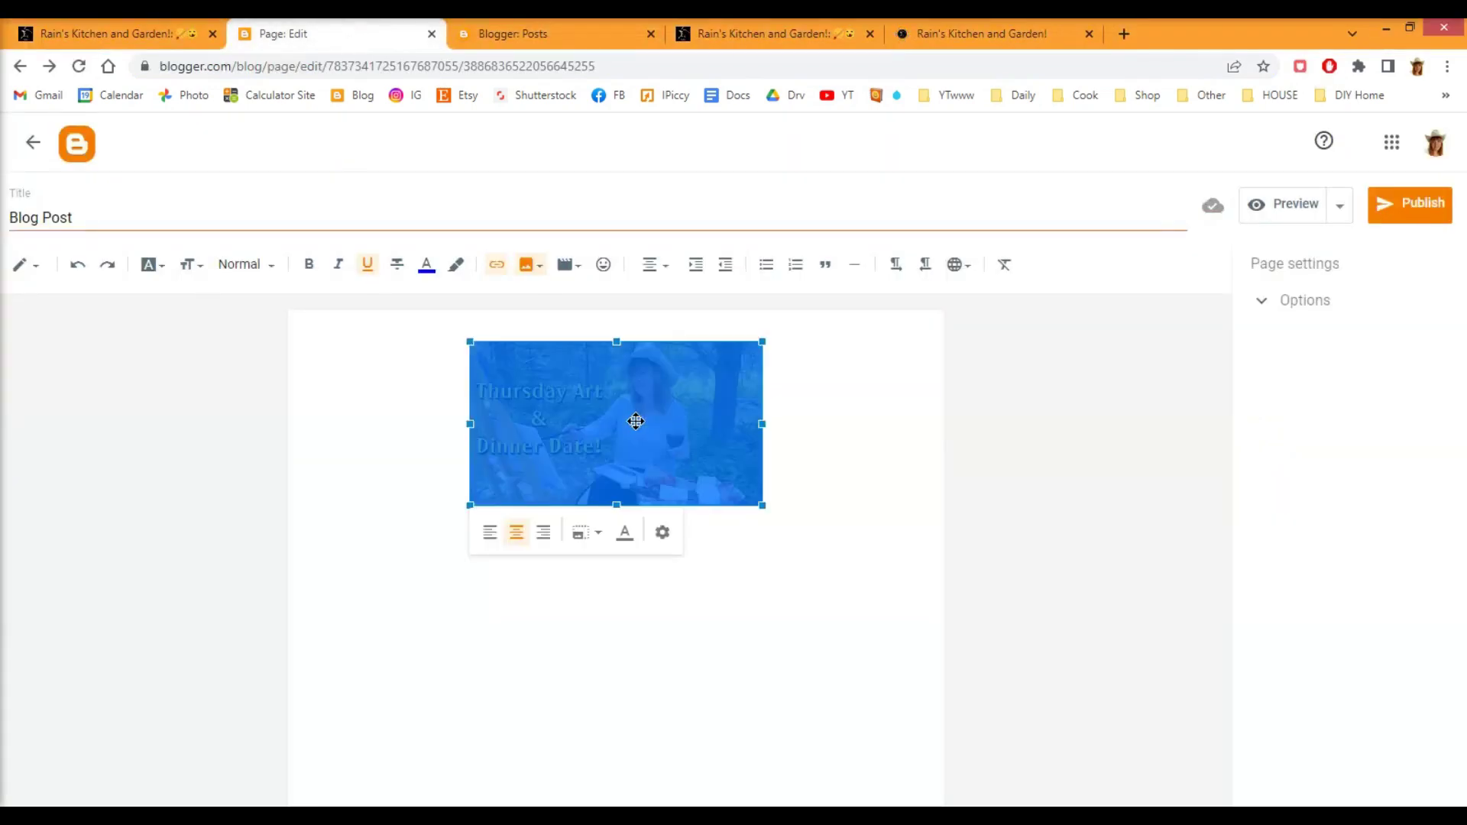
click(498, 266)
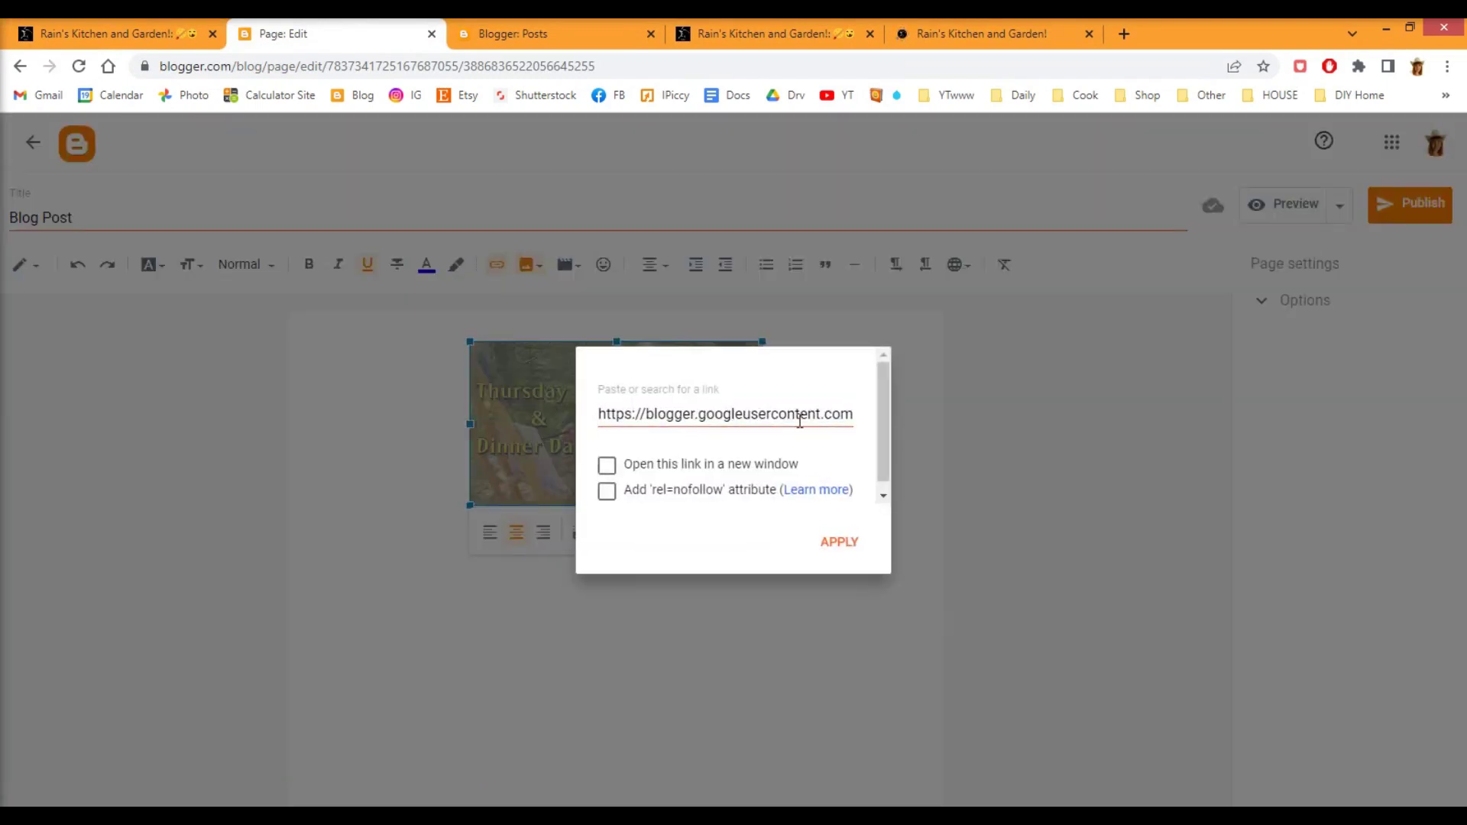
click(799, 420)
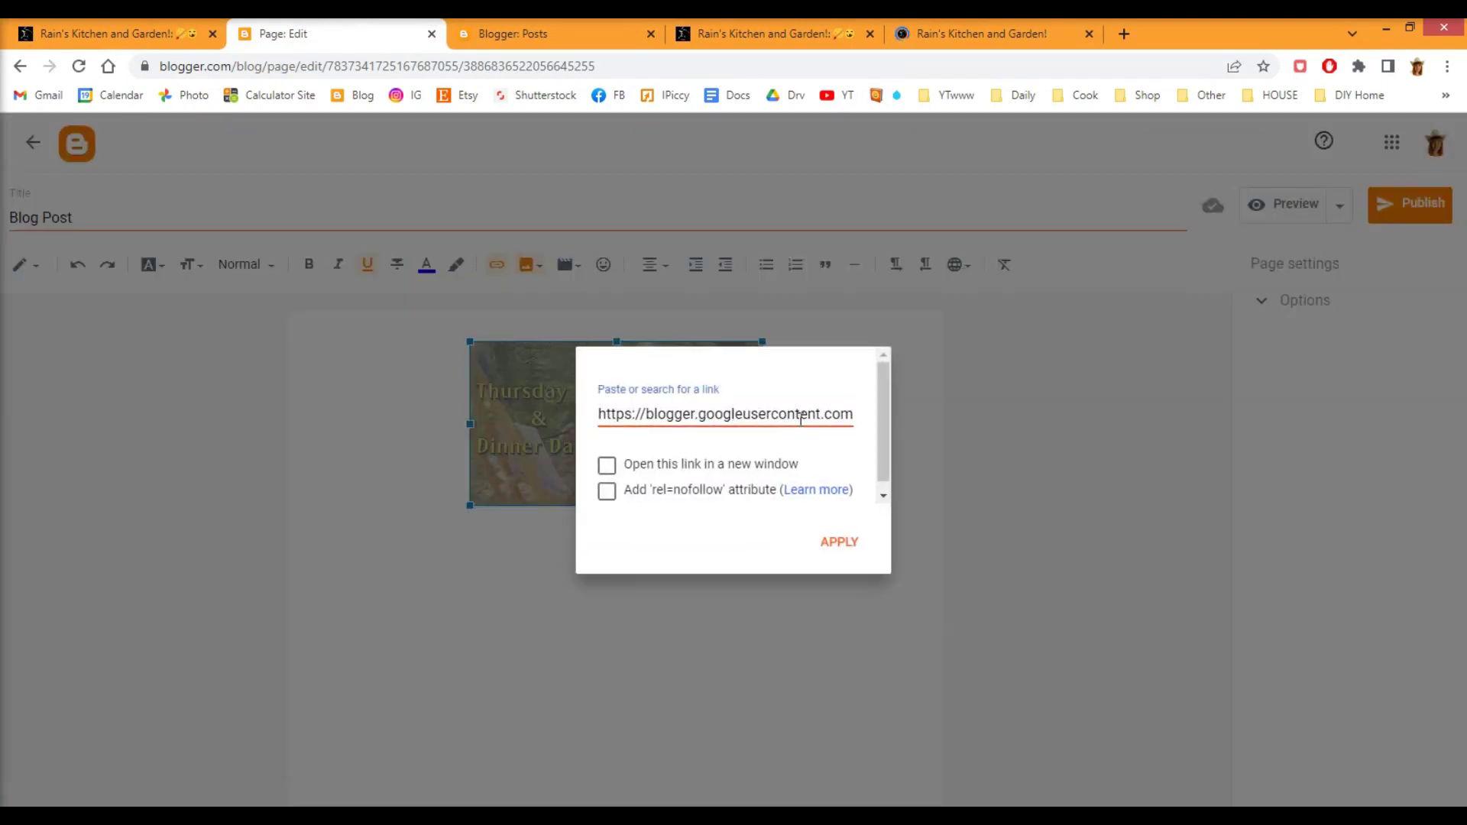
key(ctrl+a)
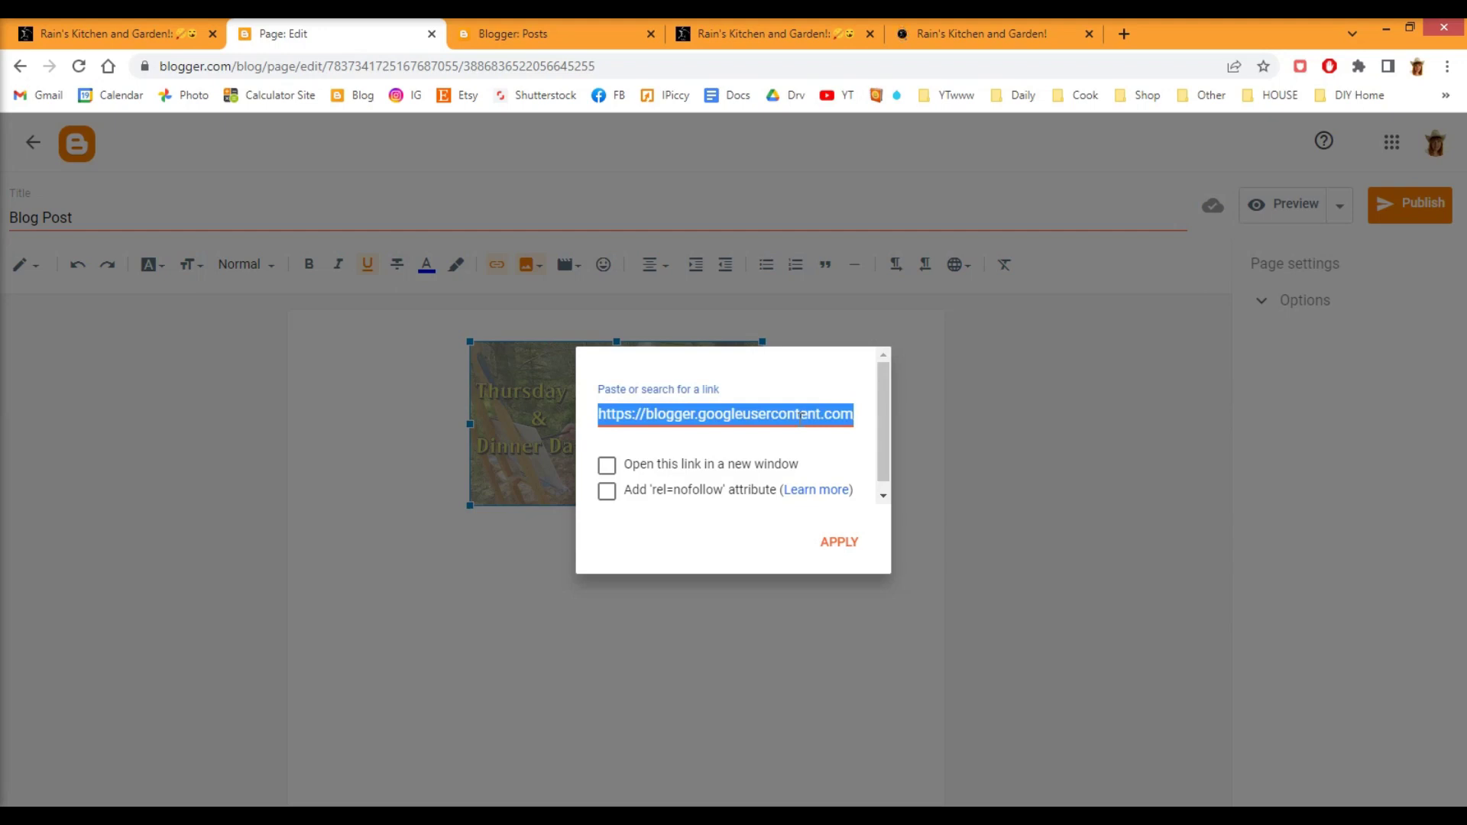
key(BackSpace)
right_click(750, 415)
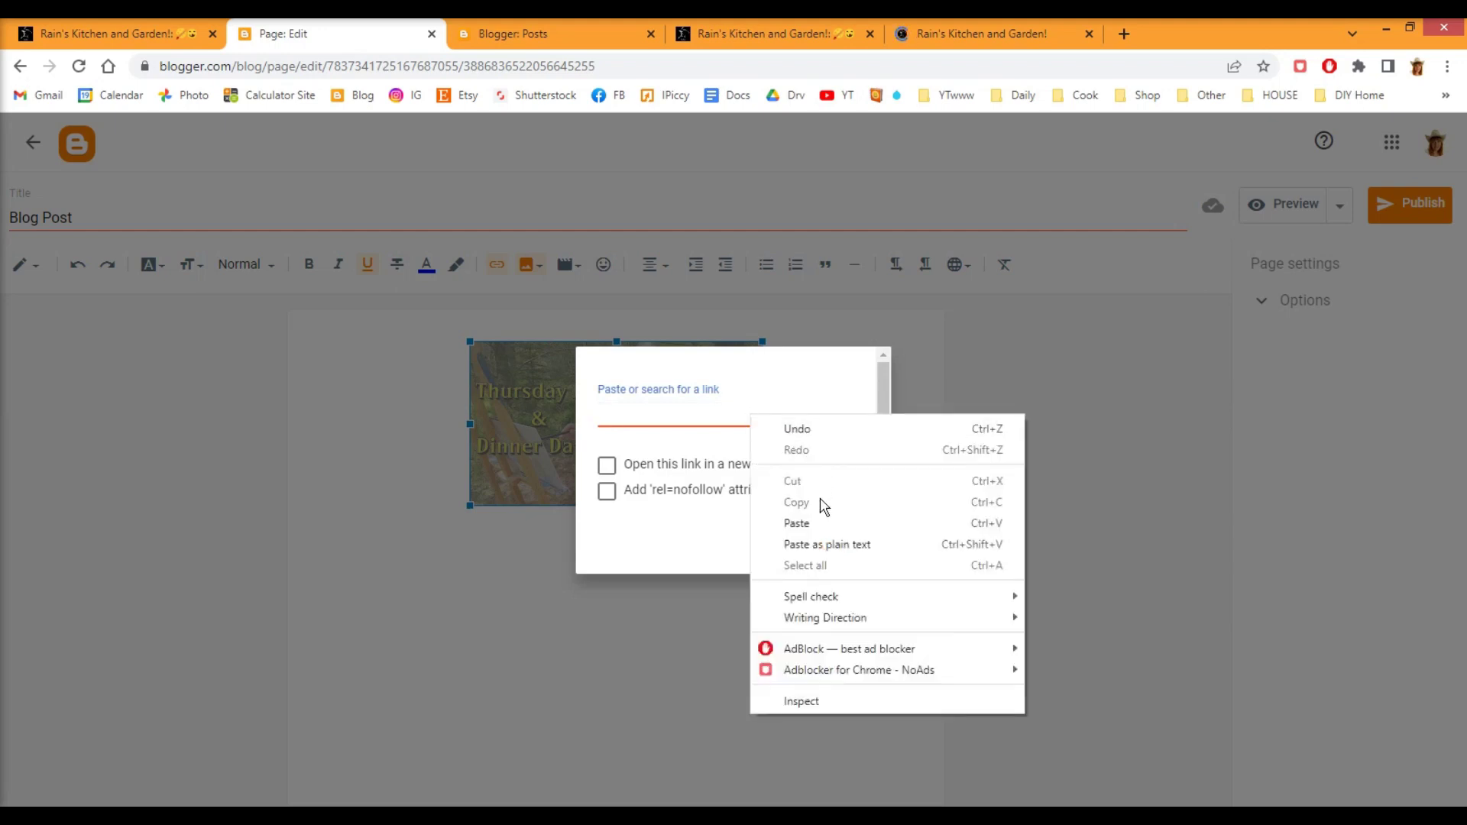
click(797, 524)
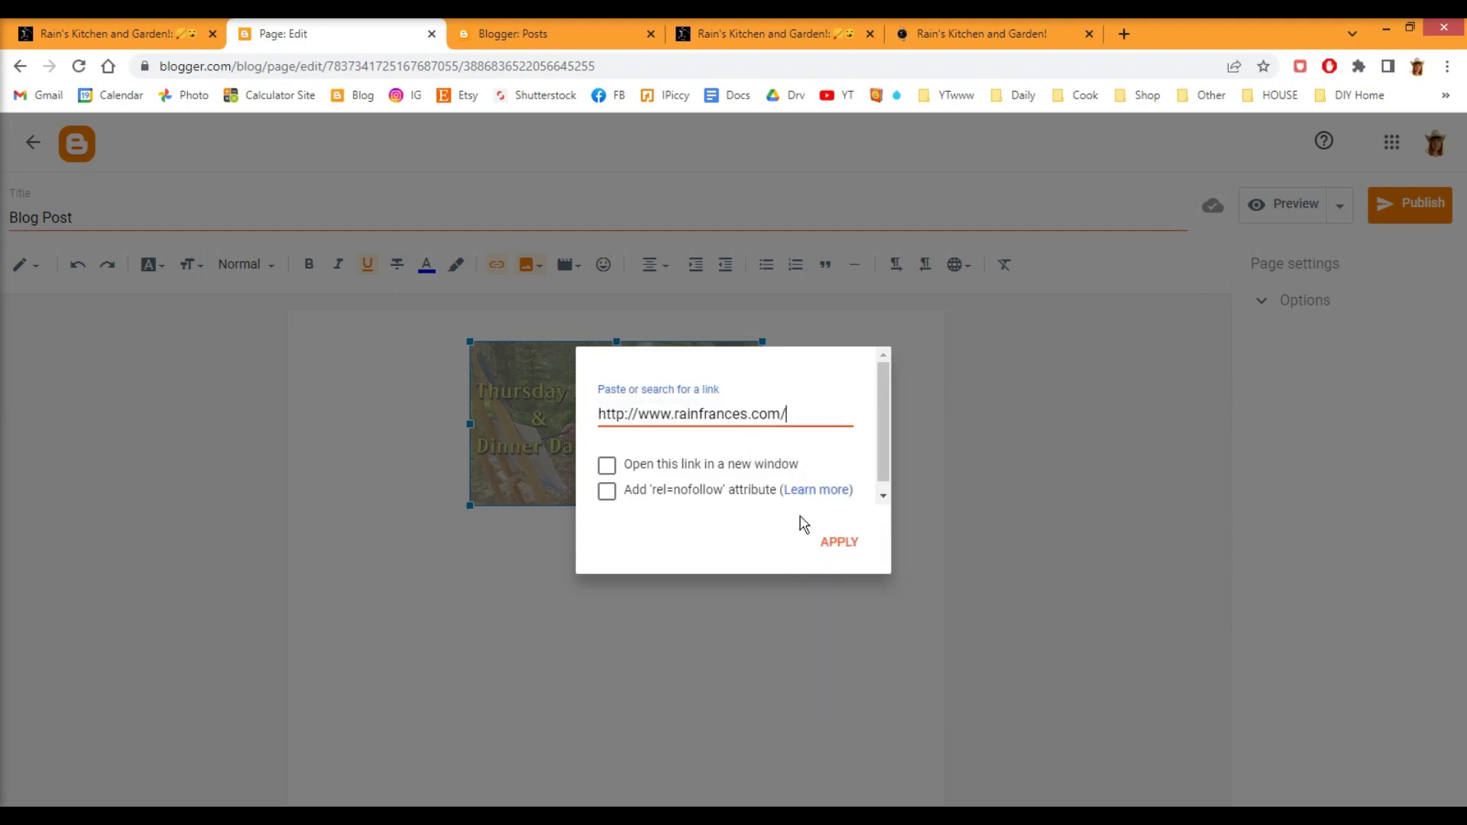
click(844, 543)
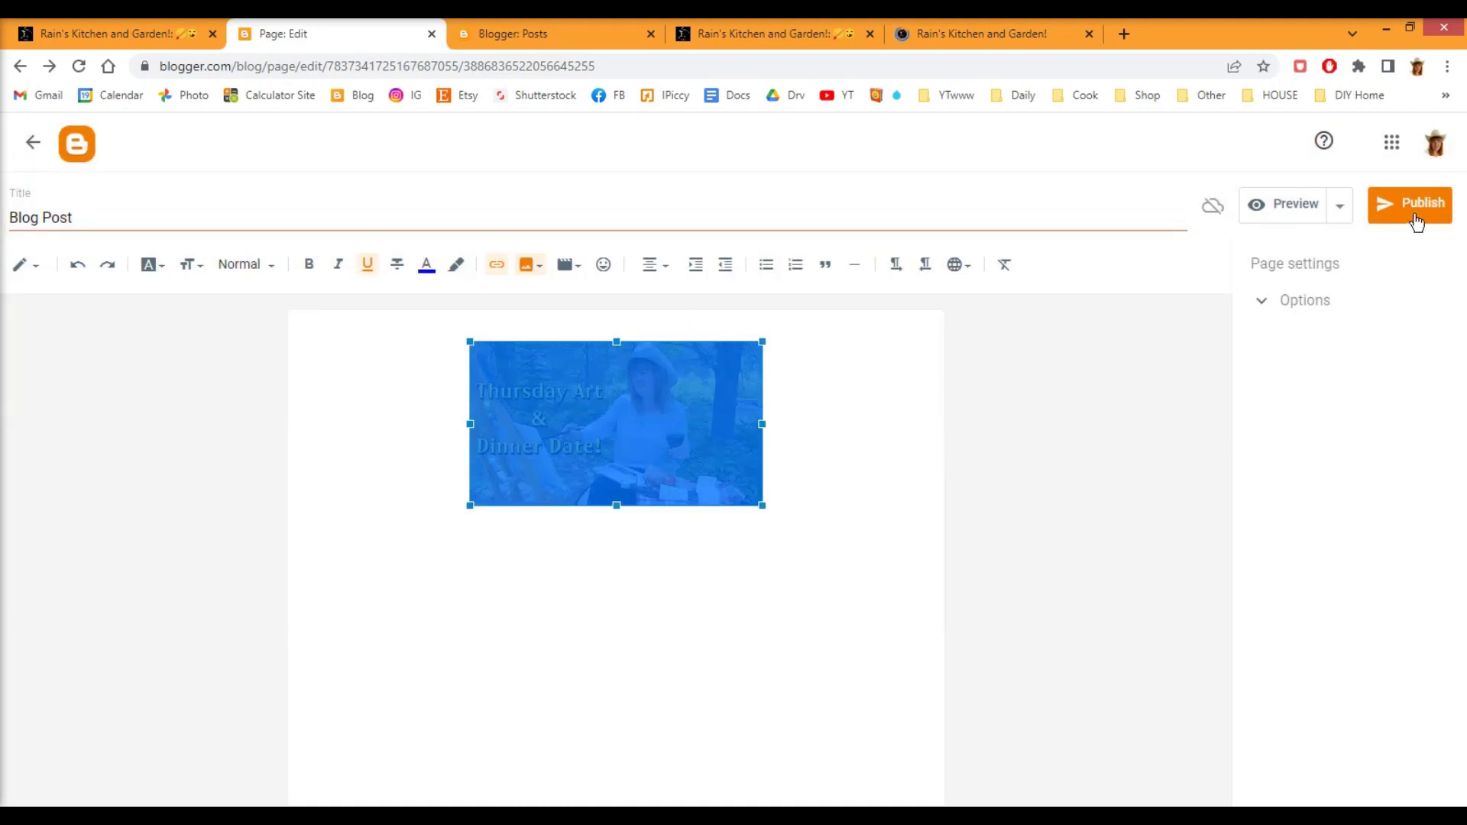
click(1409, 214)
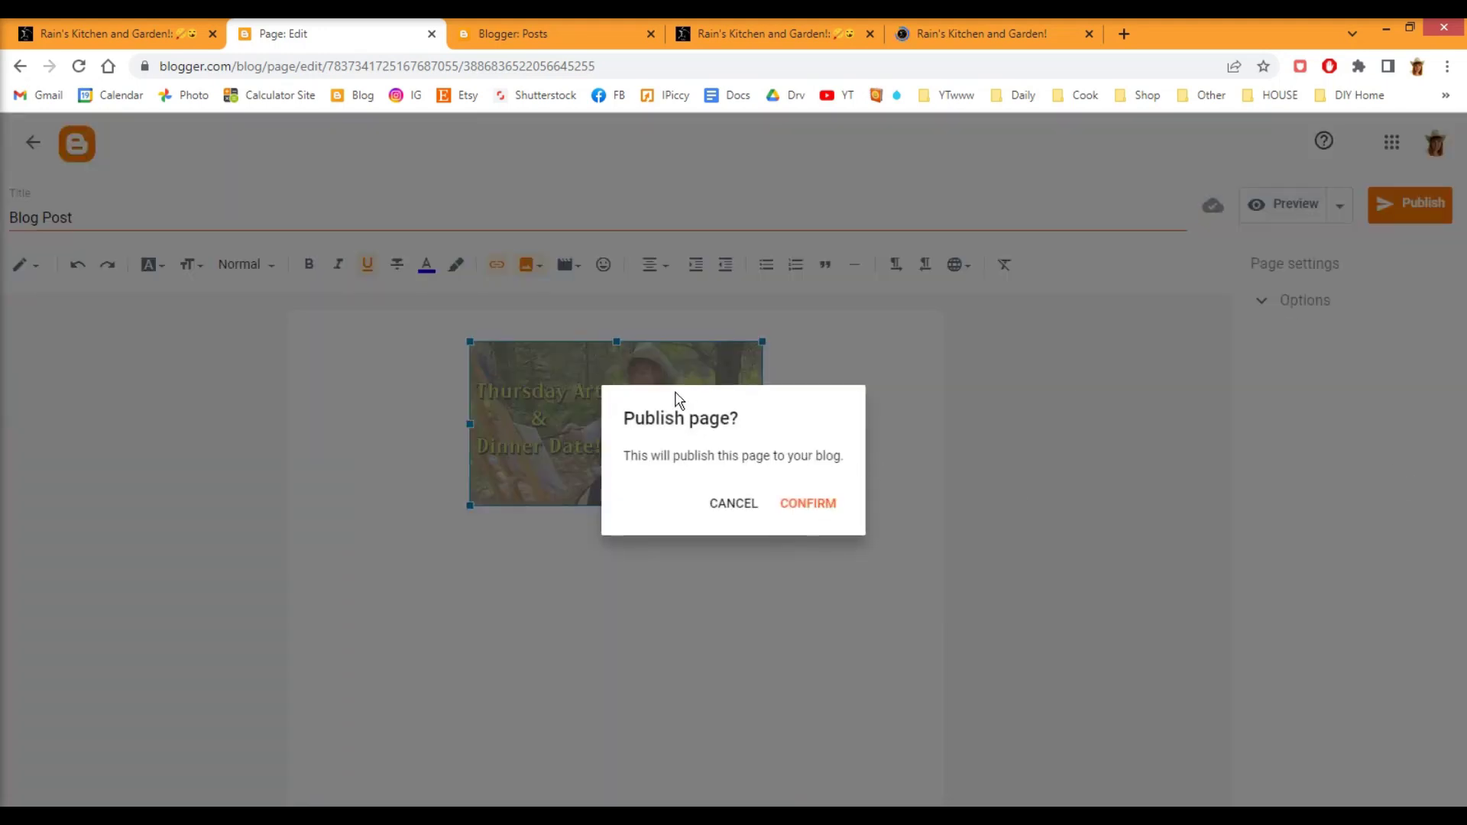
key(Return)
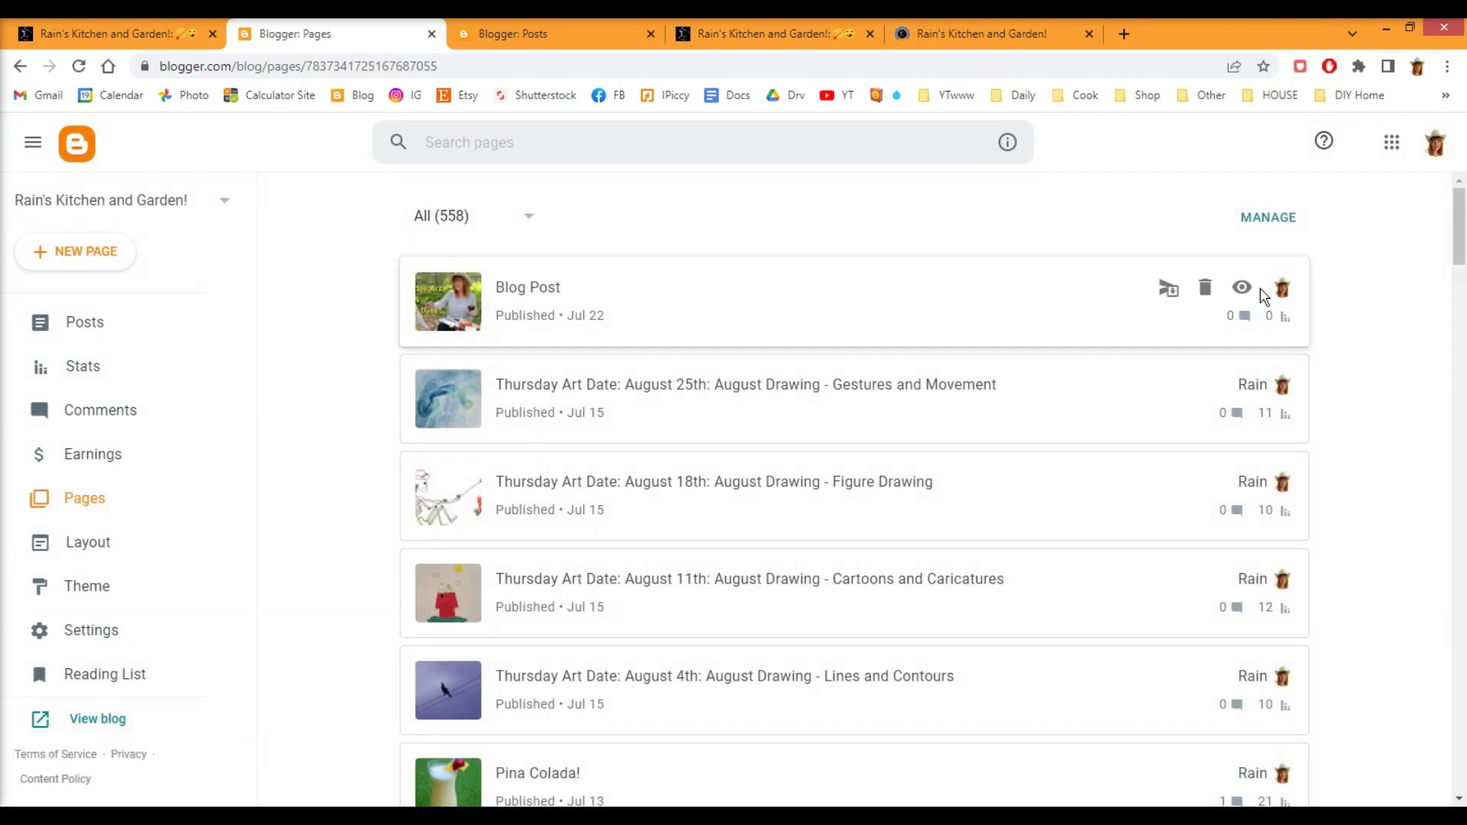
View the live Blog Post page, confirm its picture opens rainfrances.com, then close extra tabs
click(1244, 287)
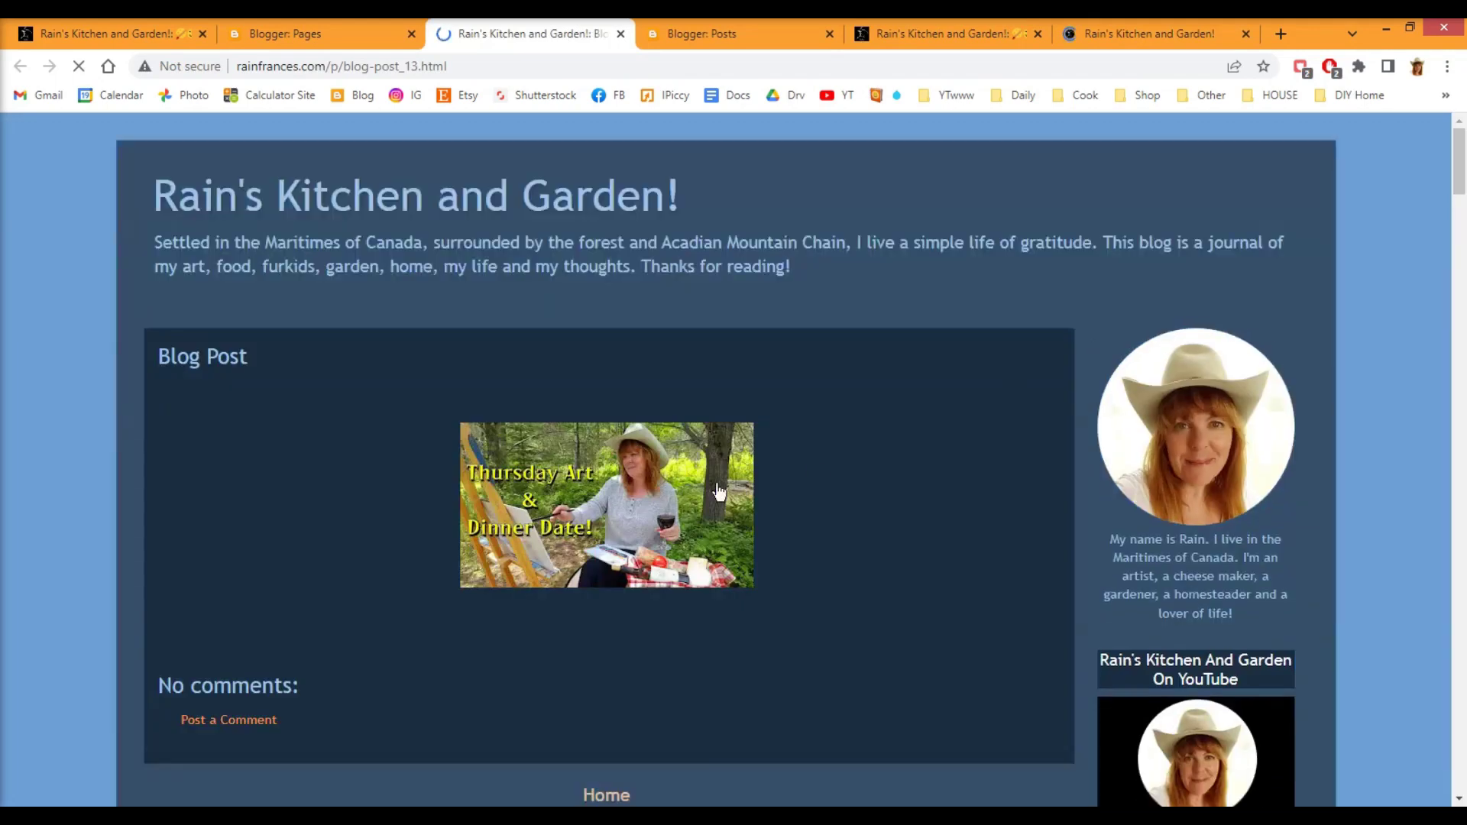
click(623, 492)
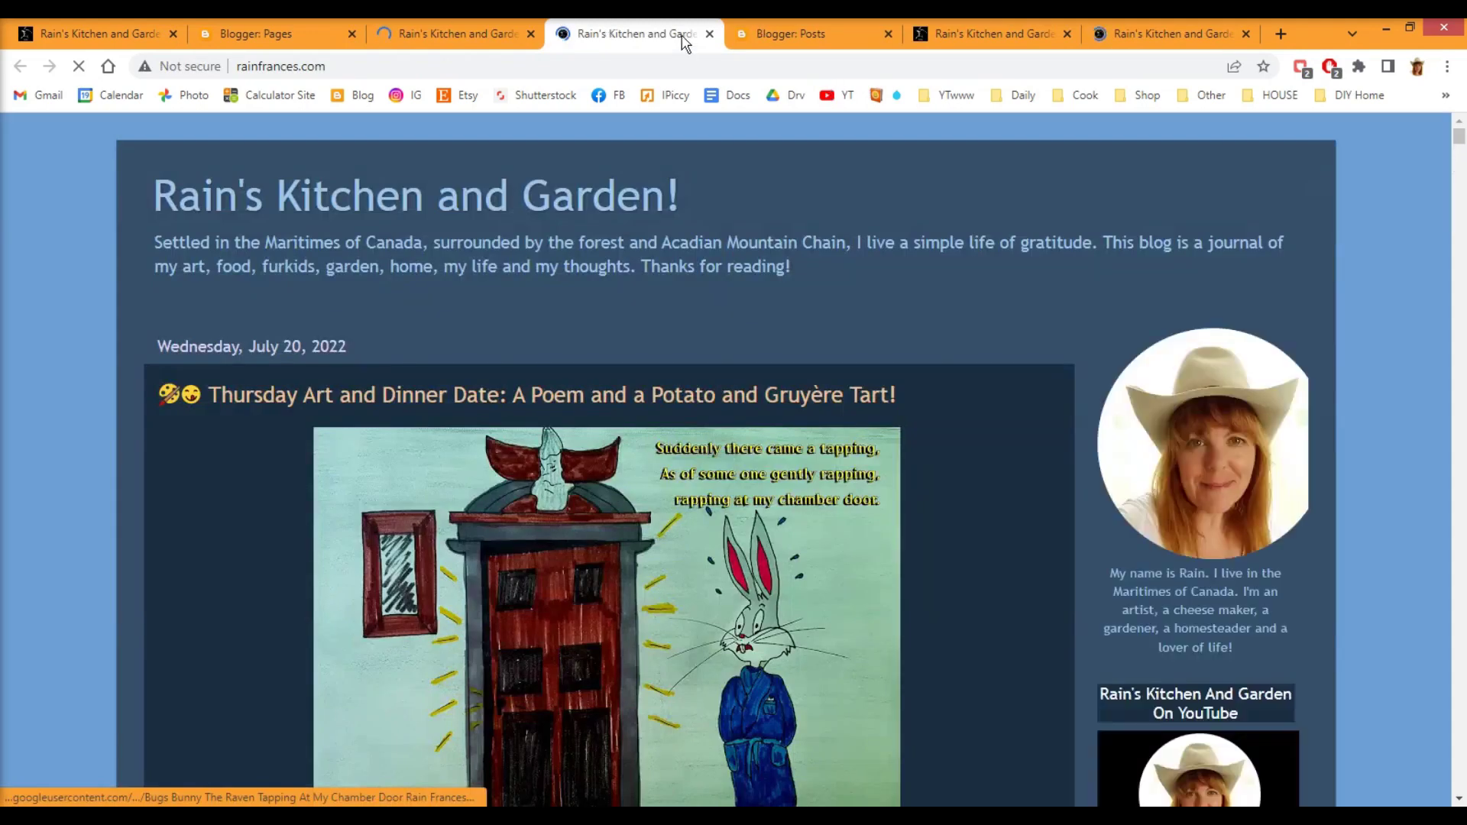
click(709, 33)
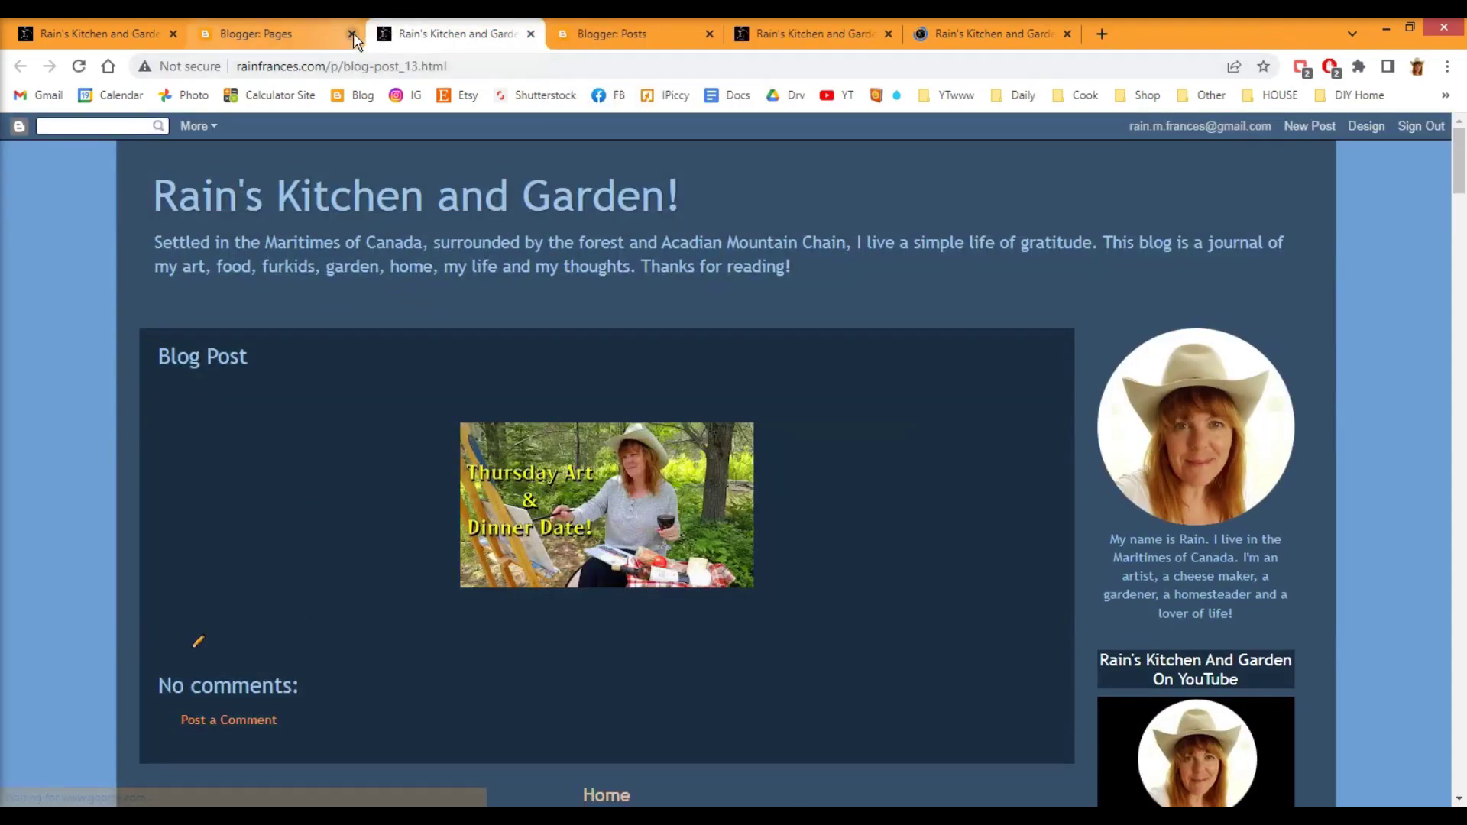
click(351, 34)
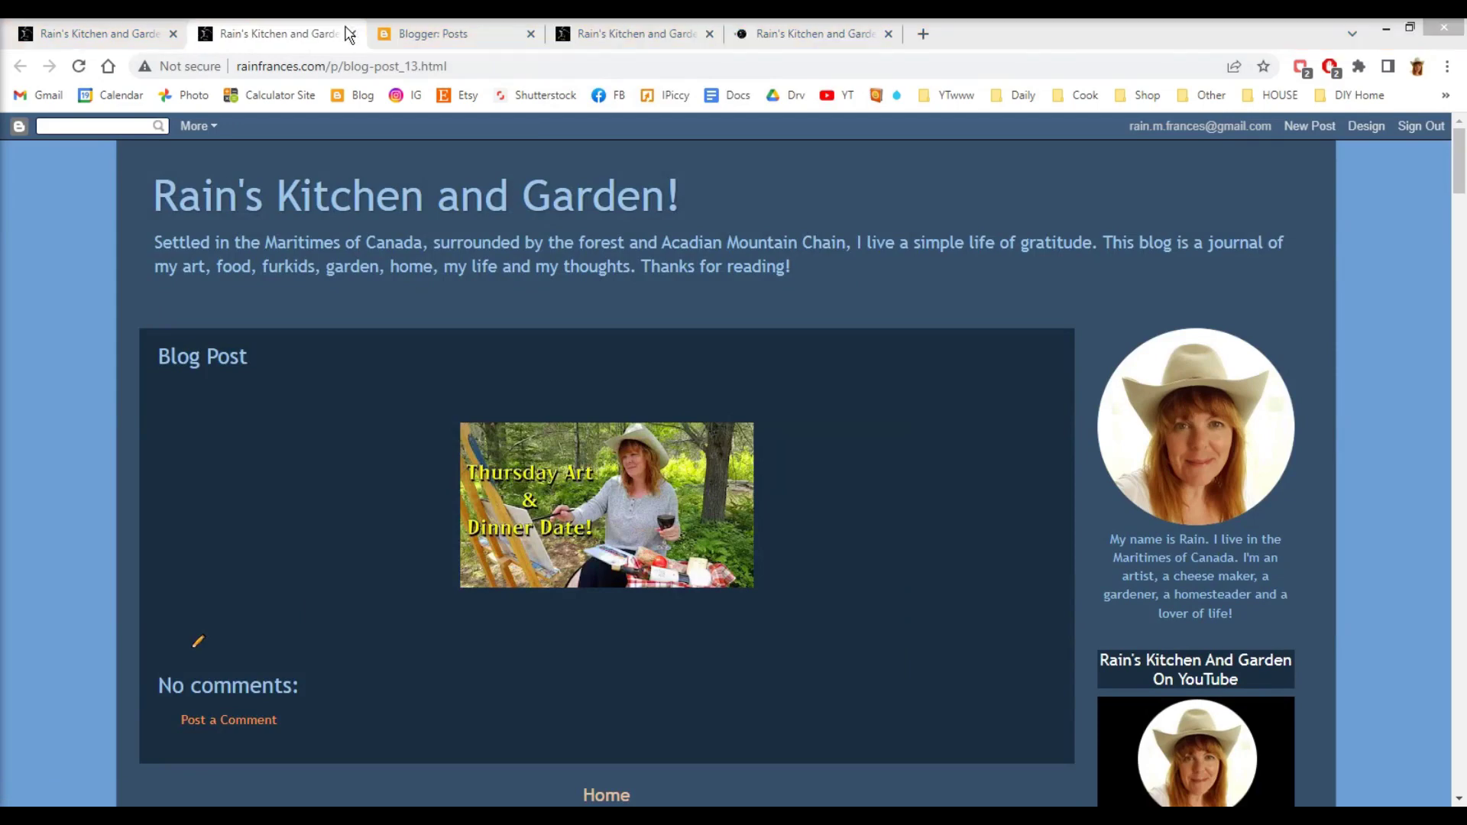
click(351, 34)
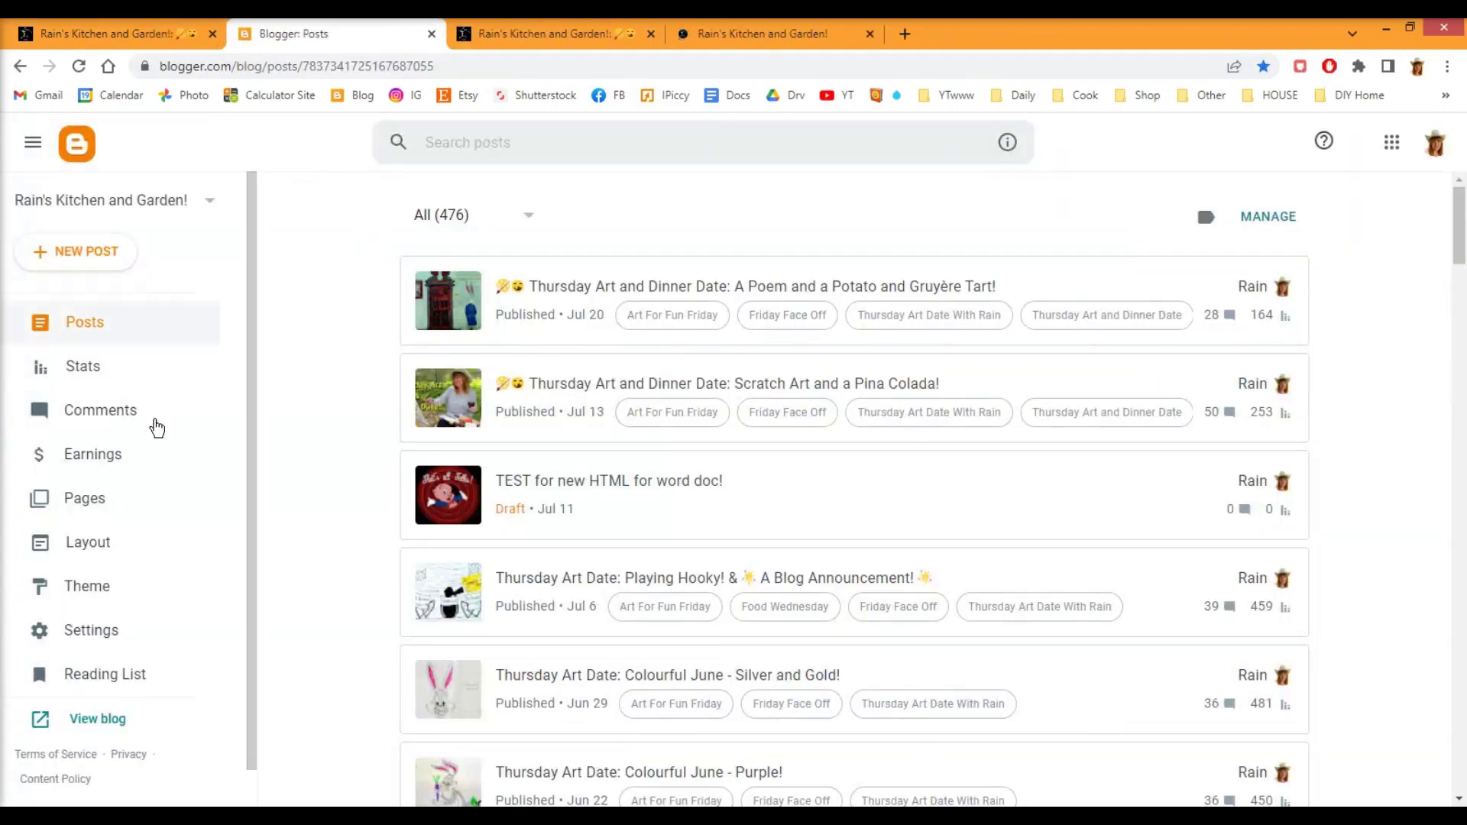
Add a new Image gadget to the sidebar-right-1 section of the Layout
click(86, 547)
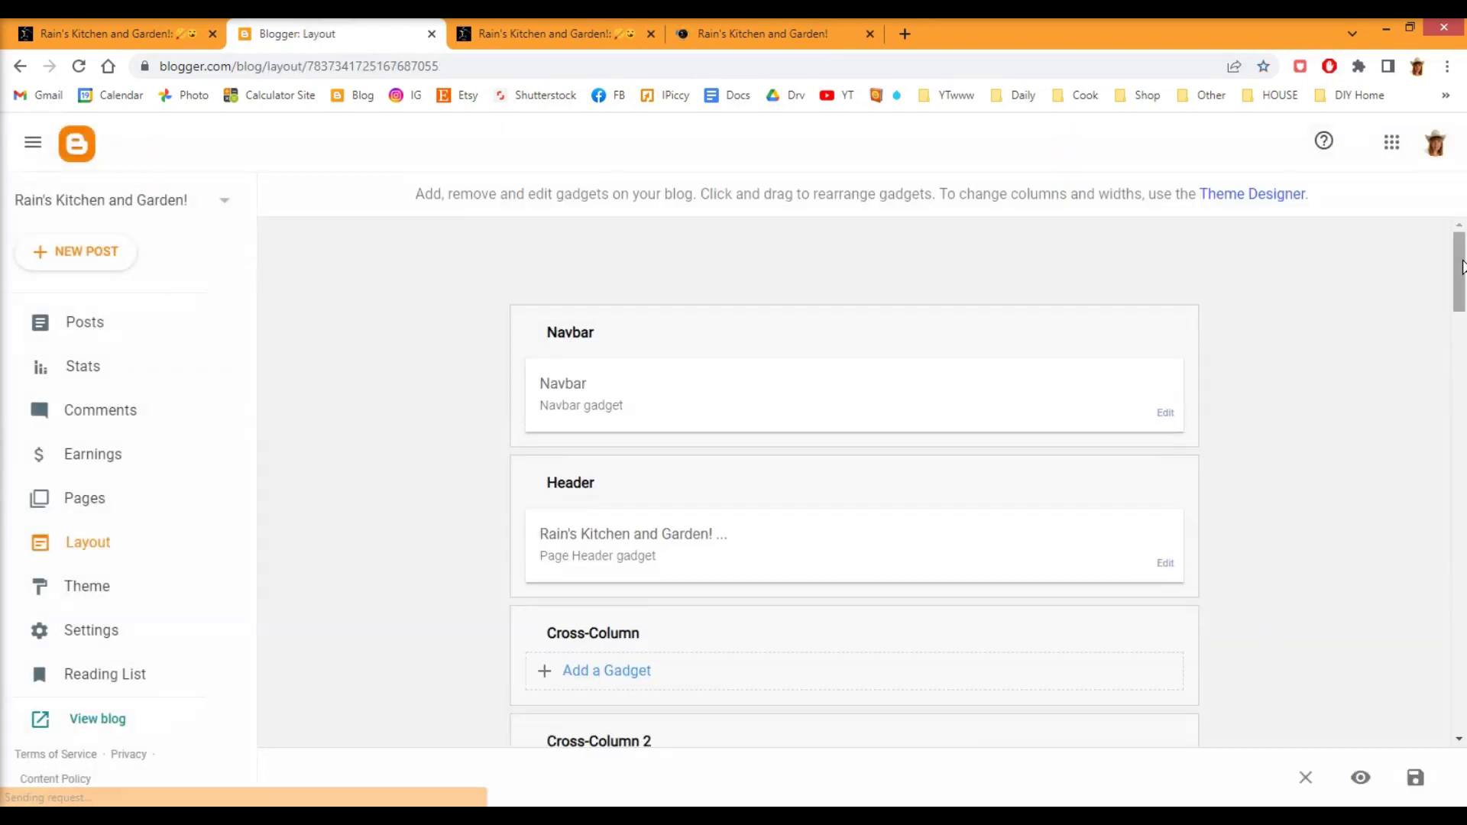
drag(1460, 277, 1455, 350)
click(1065, 365)
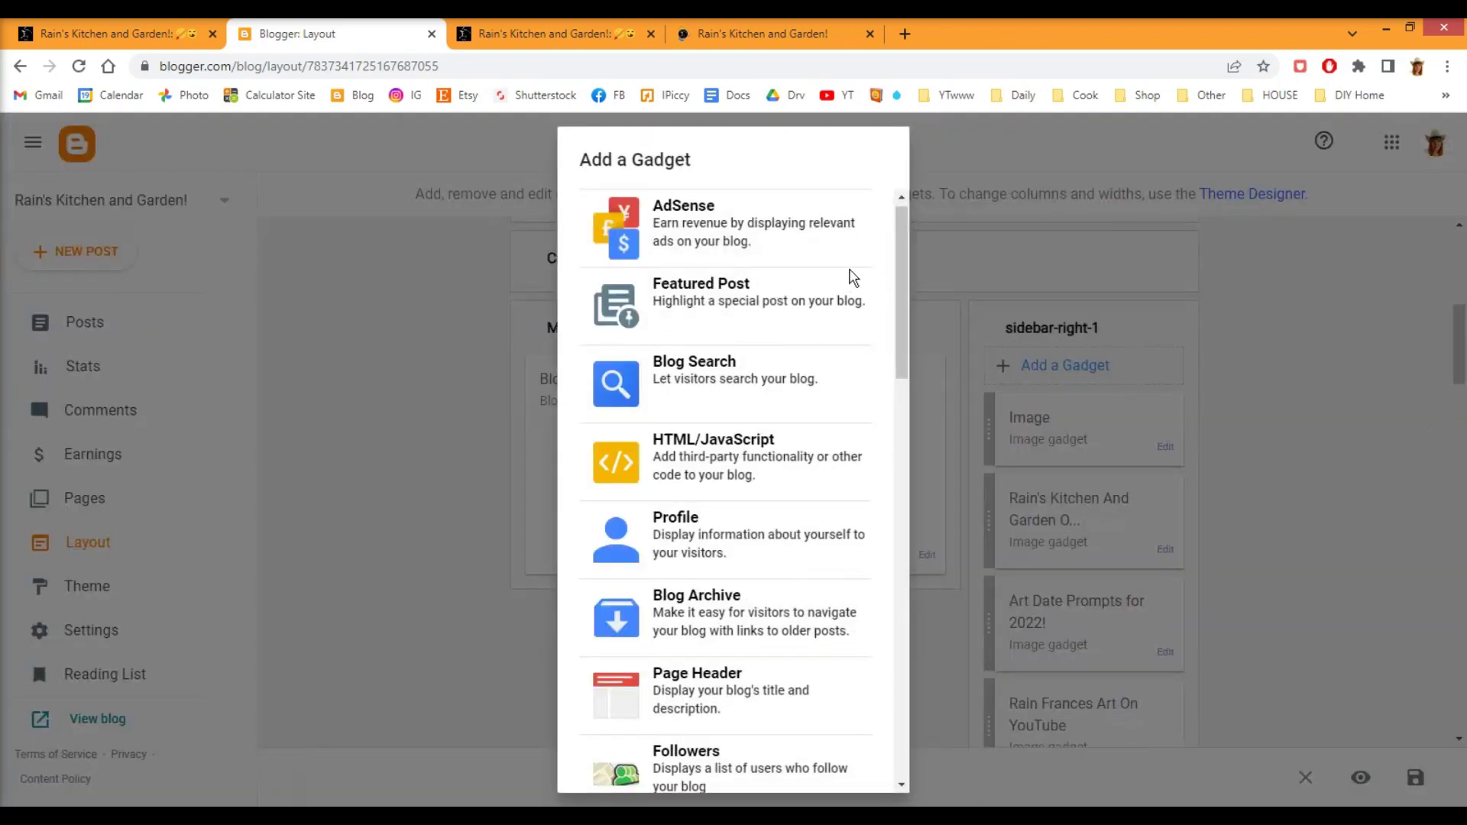
drag(904, 267, 919, 419)
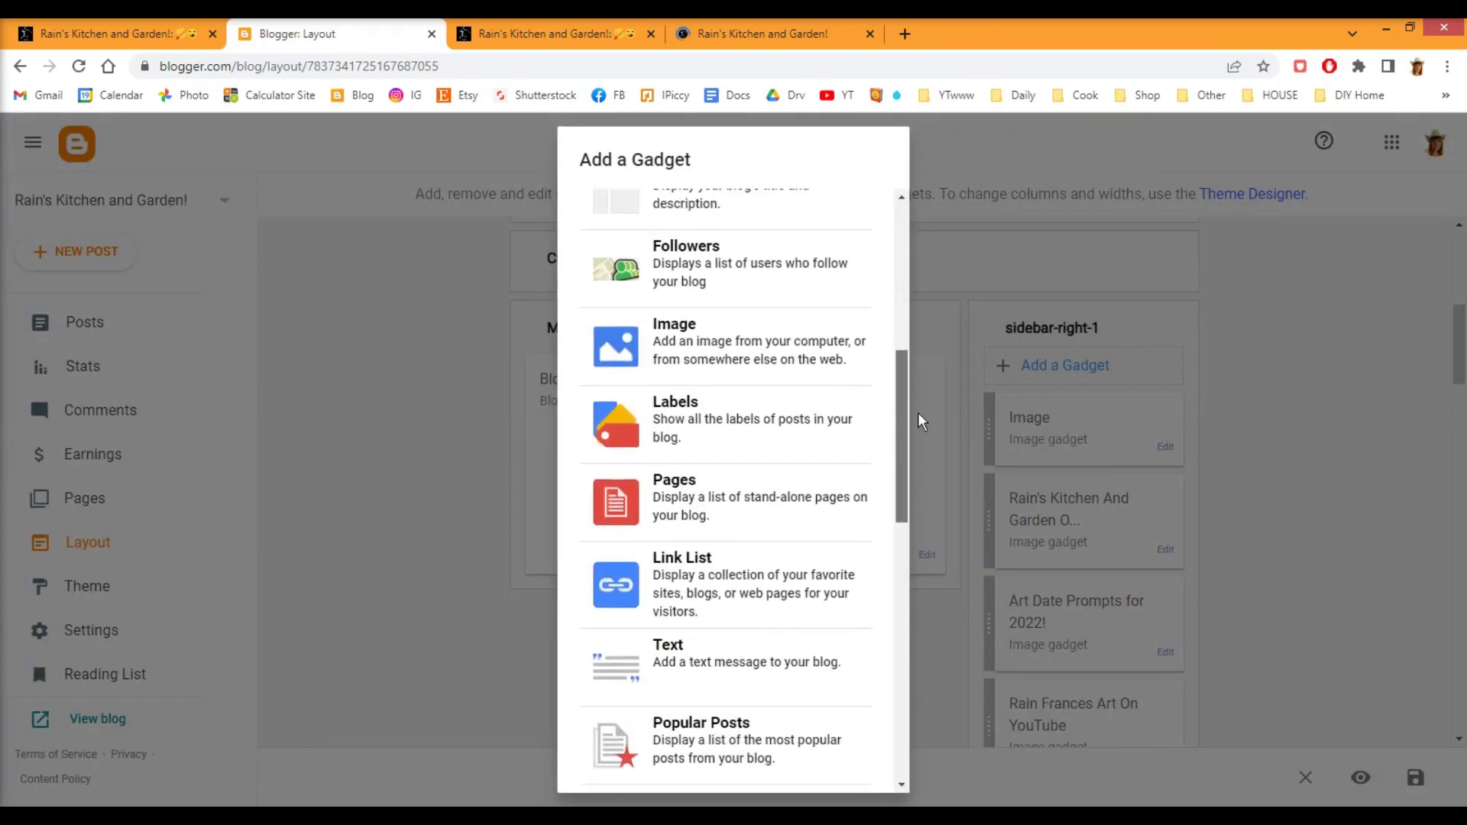
click(780, 368)
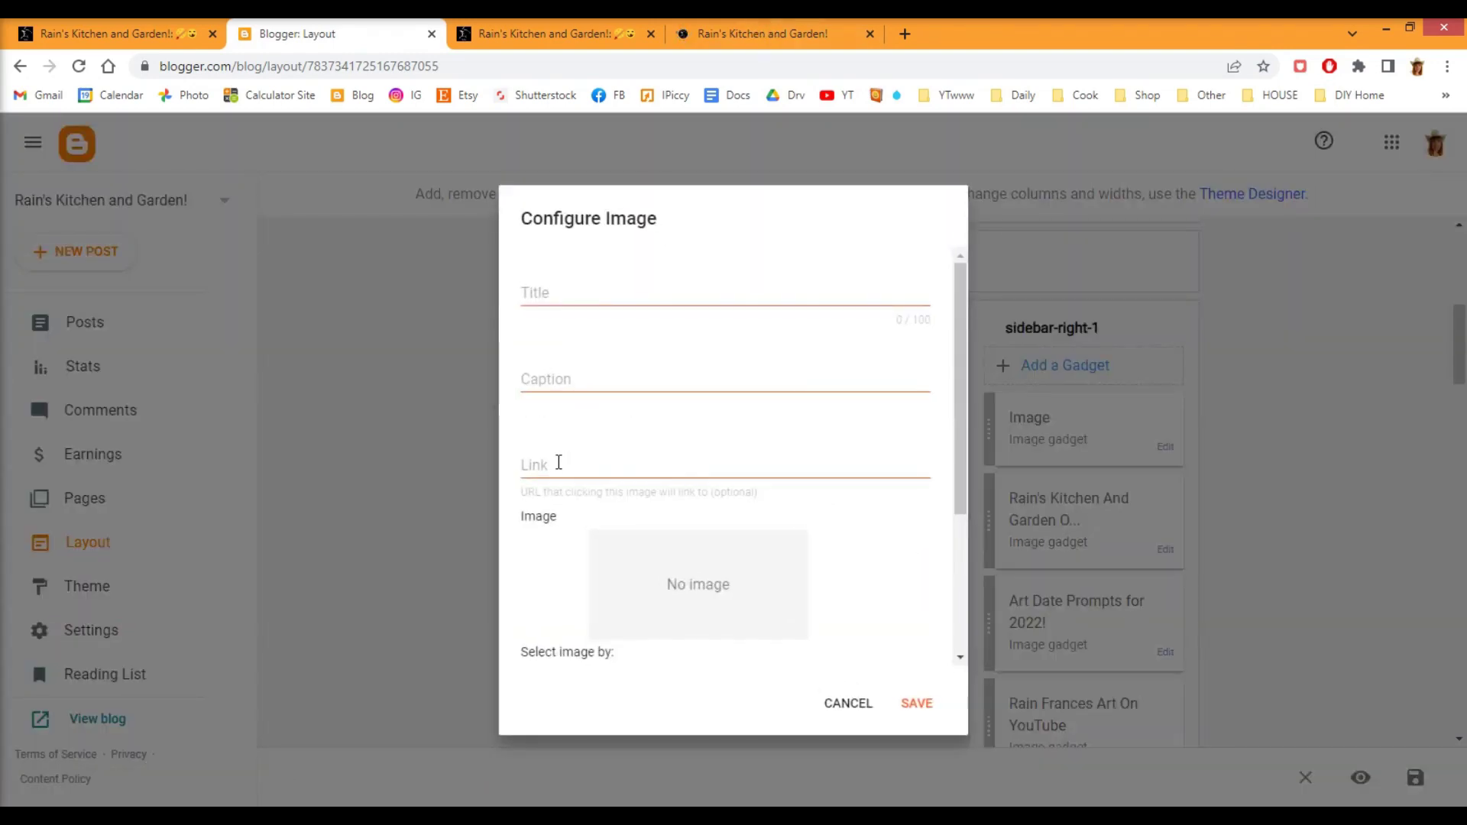
Set the gadget's link to the homepage address and its title to TADD
right_click(558, 463)
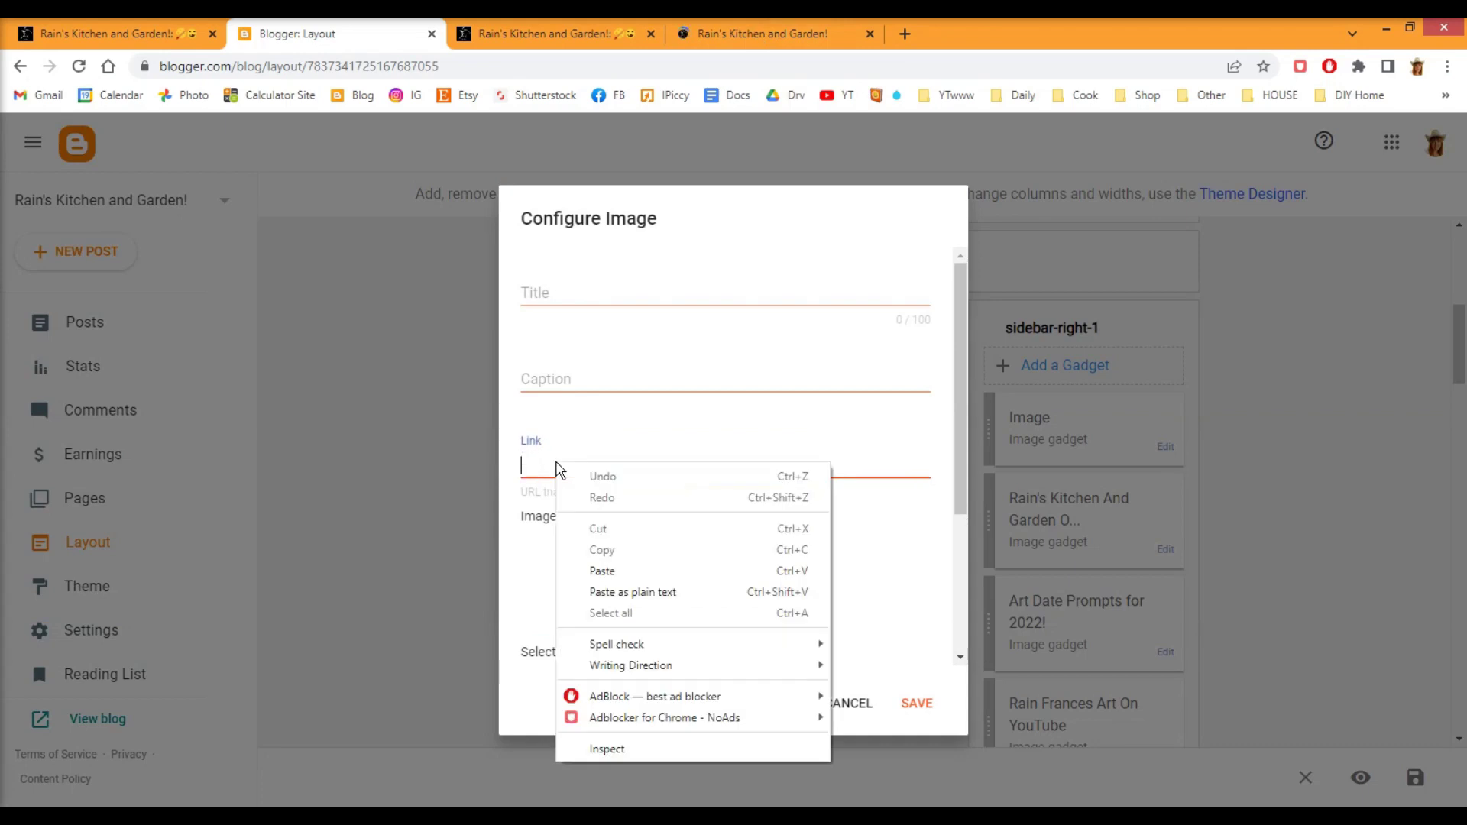
click(635, 572)
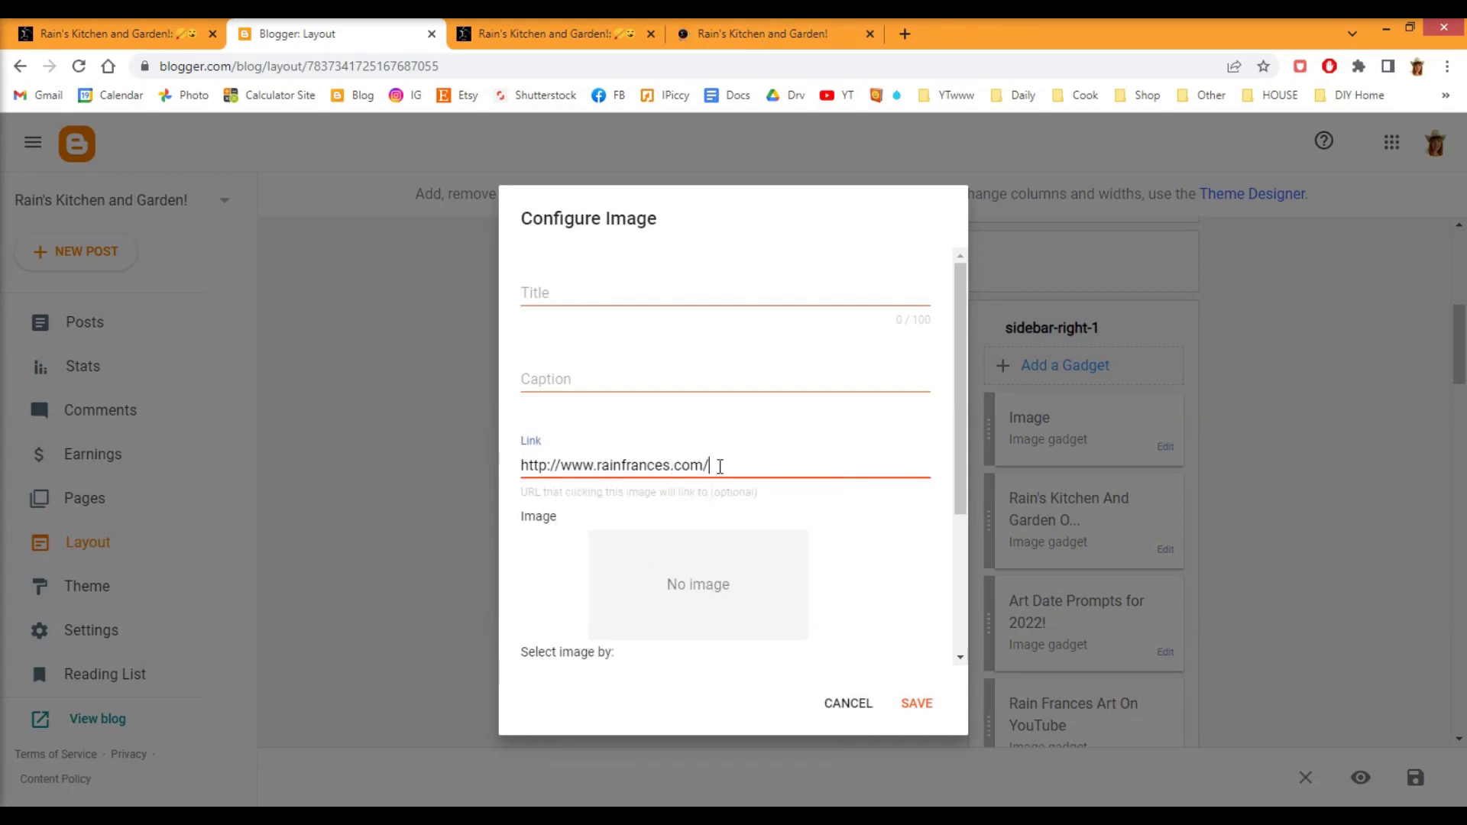
click(756, 298)
text(TADD)
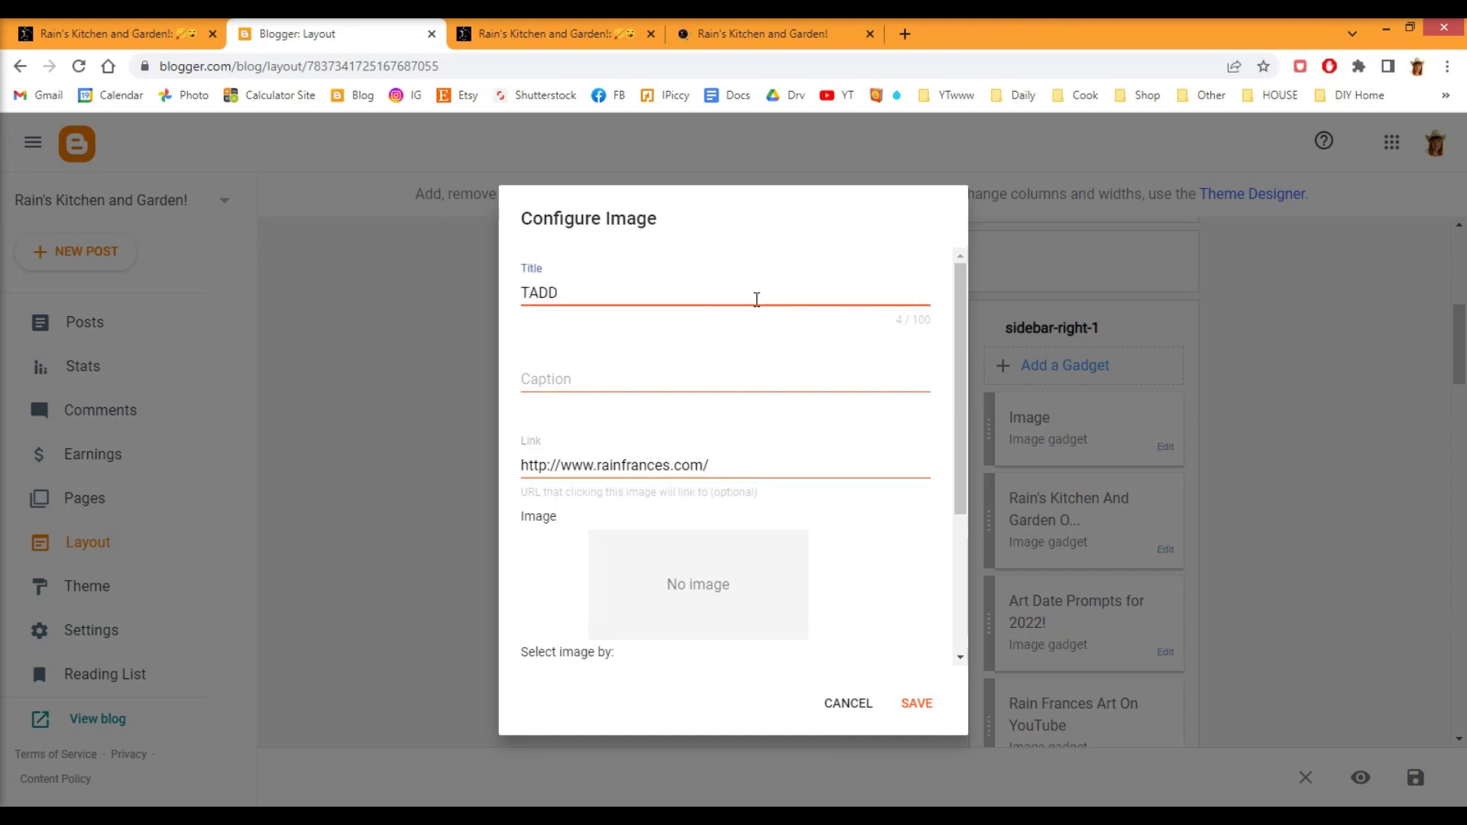
Upload Rain TADD.jpg as the gadget image, enable Shrink to fit, and save
drag(961, 452, 962, 601)
click(543, 488)
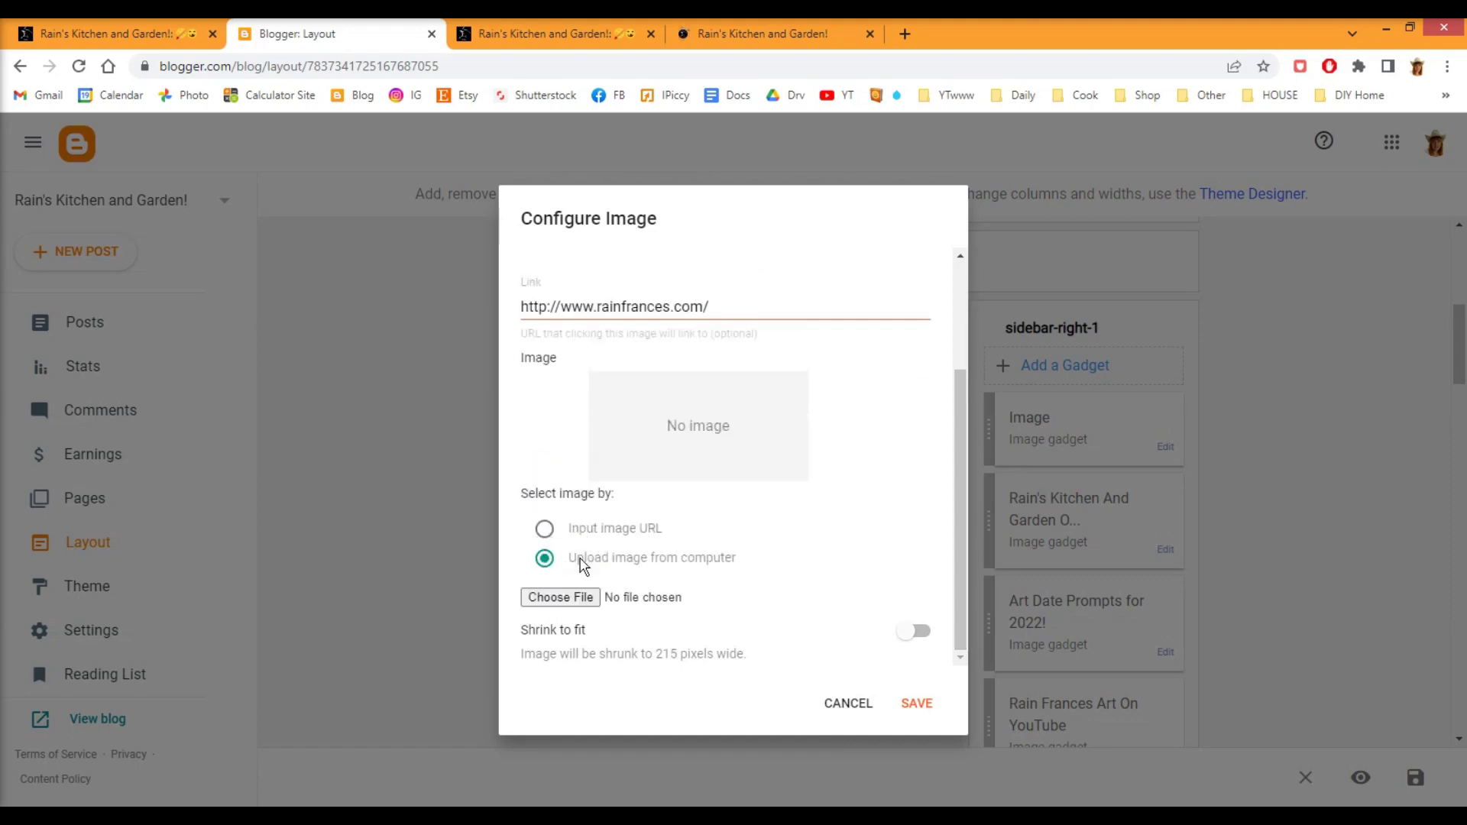
click(552, 598)
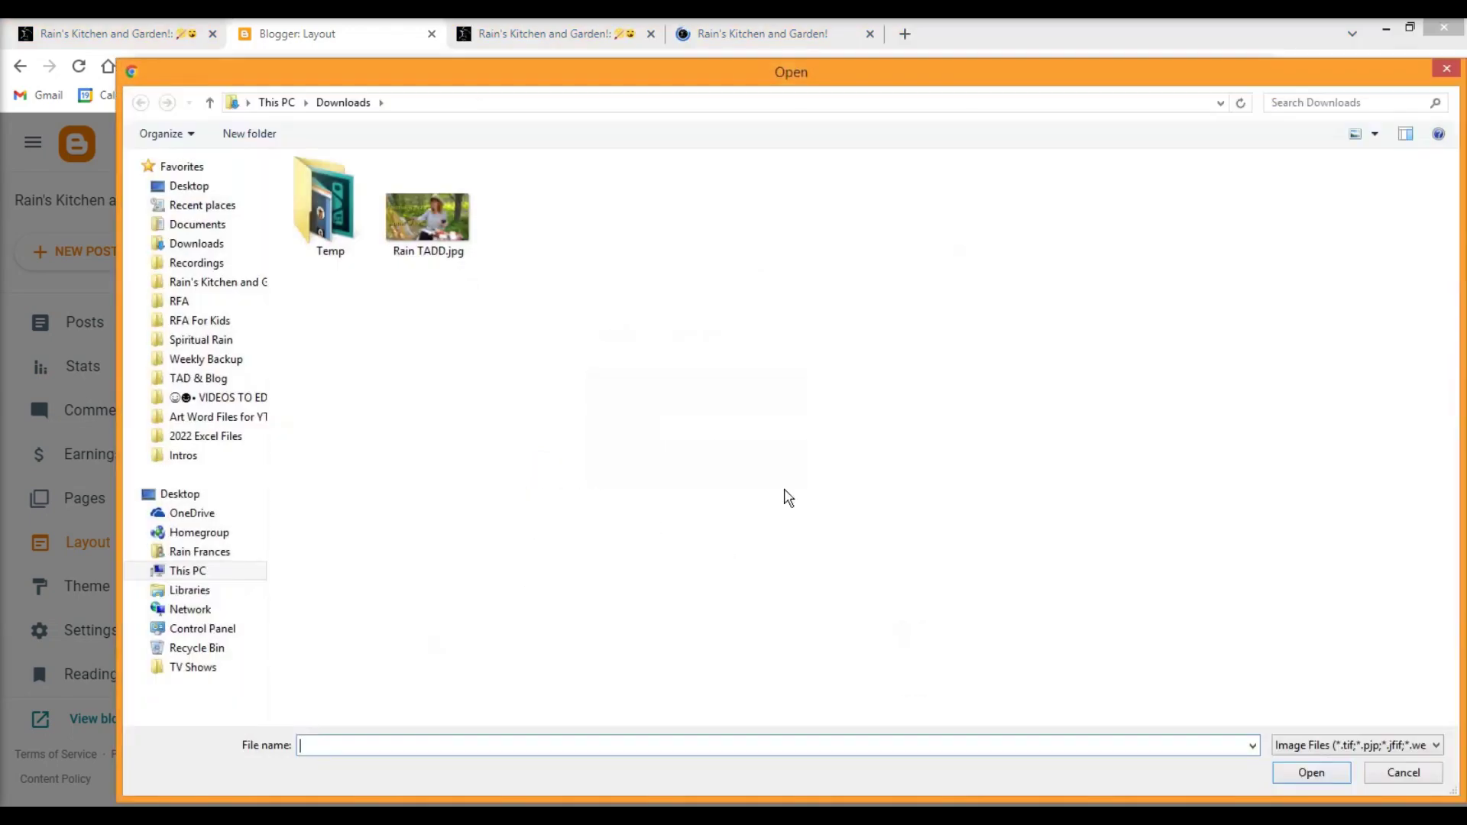
double_click(425, 222)
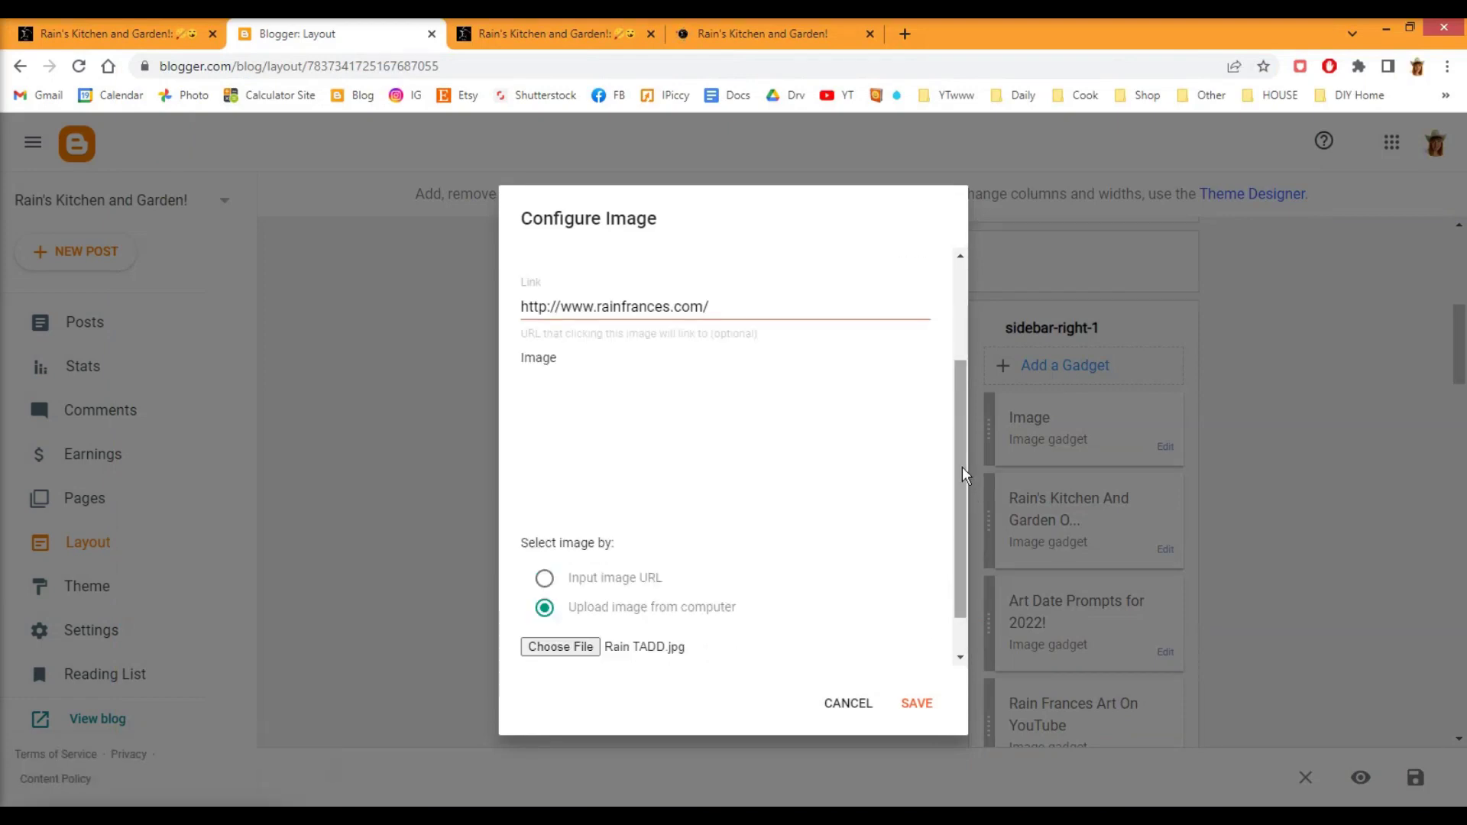
drag(961, 470, 960, 544)
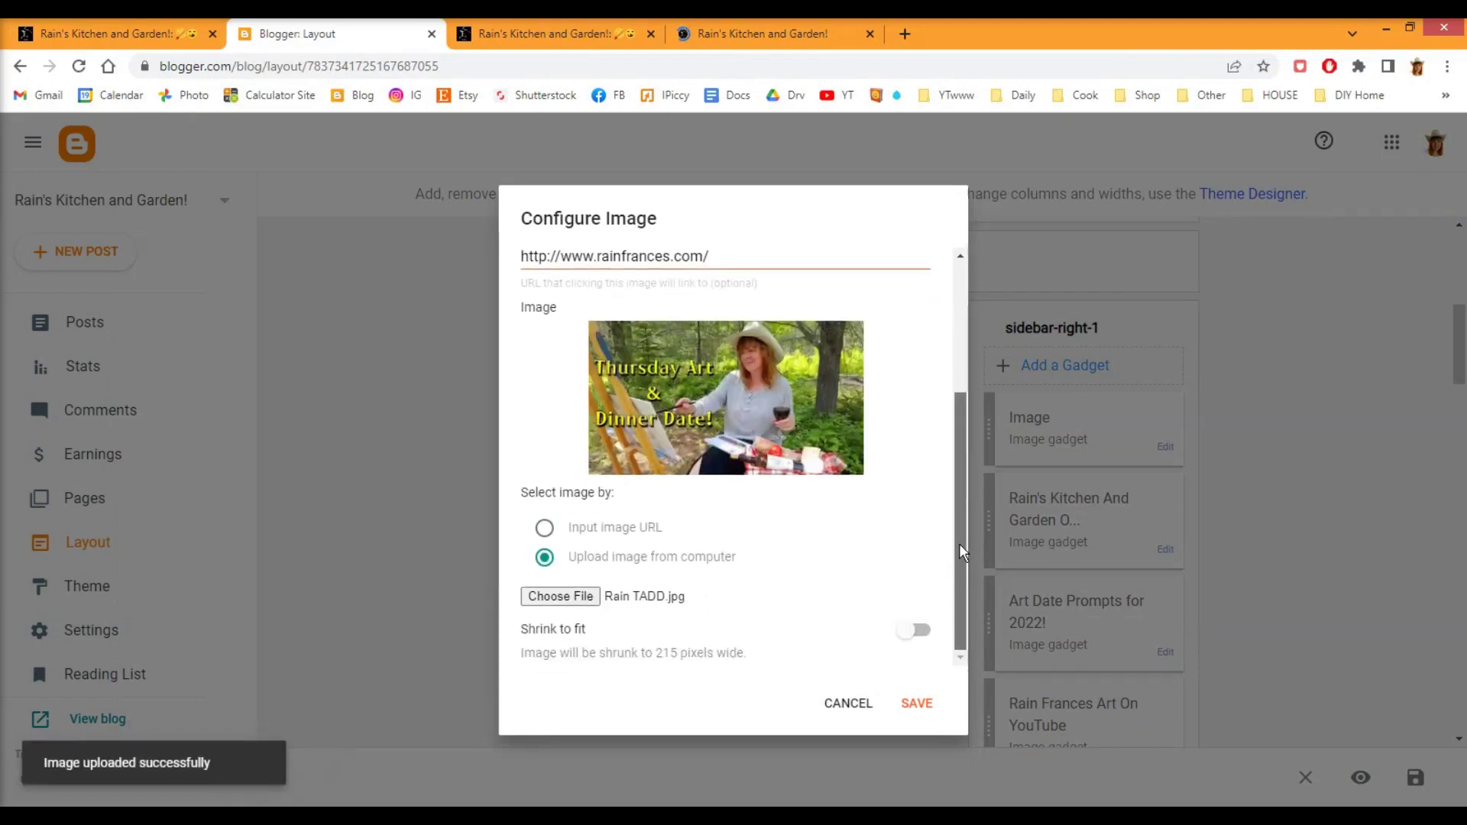
click(923, 633)
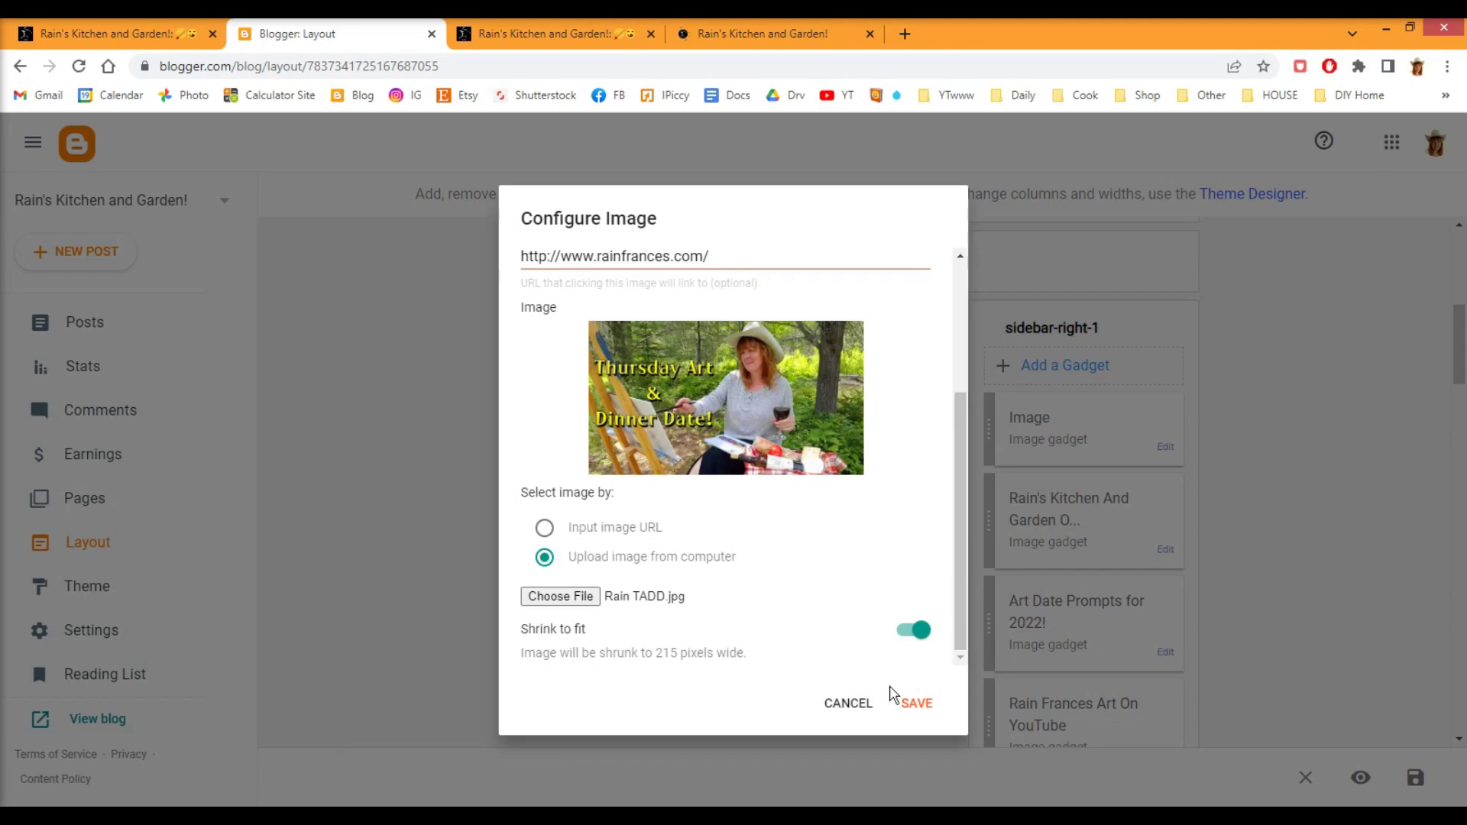
click(922, 702)
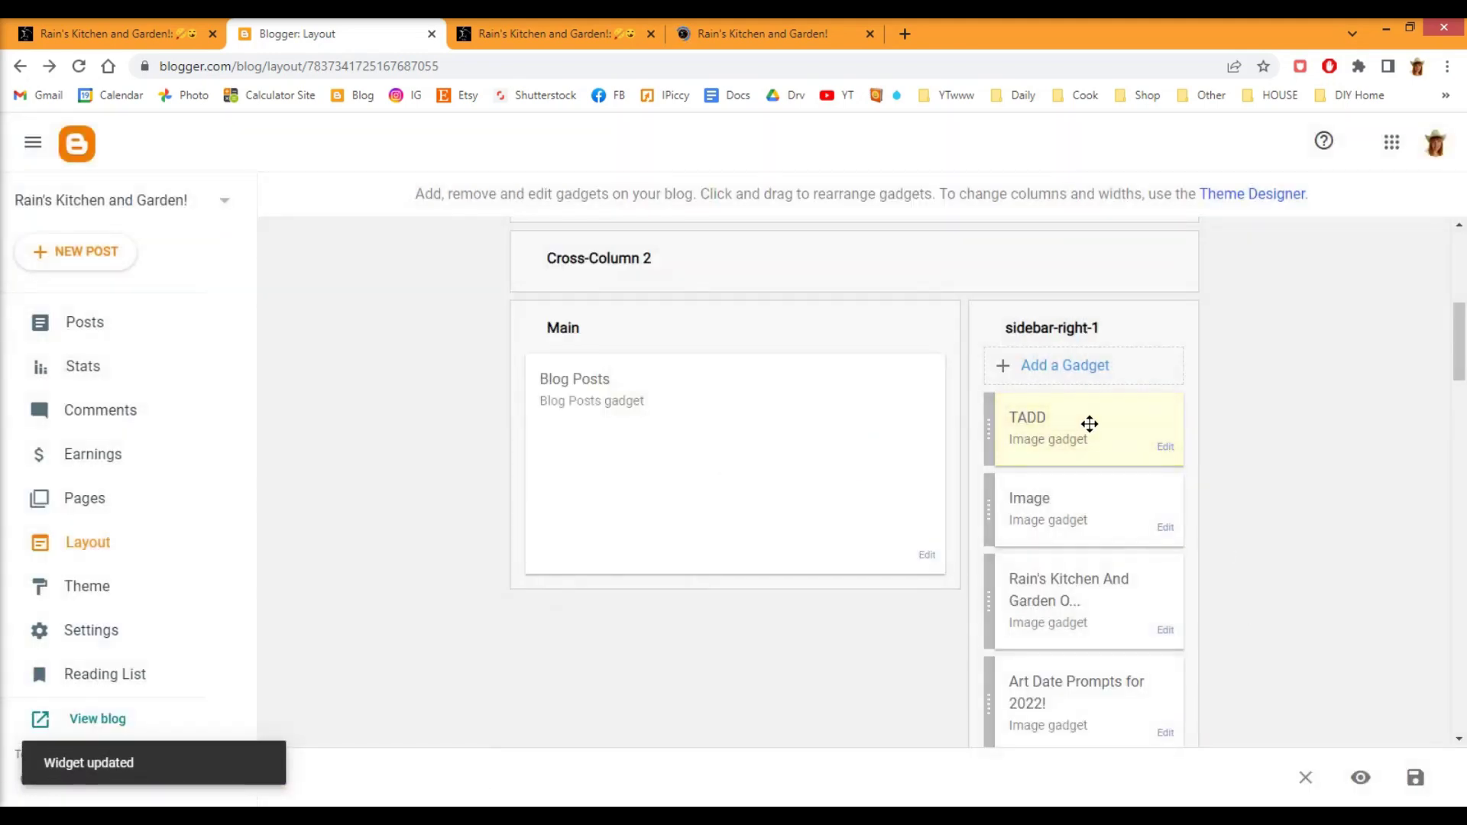
Save the Layout with the TADD gadget kept first in sidebar-right-1
mouse_move(1088, 424)
mouse_down()
mouse_move(1101, 632)
mouse_move(1091, 413)
mouse_move(1091, 429)
mouse_up()
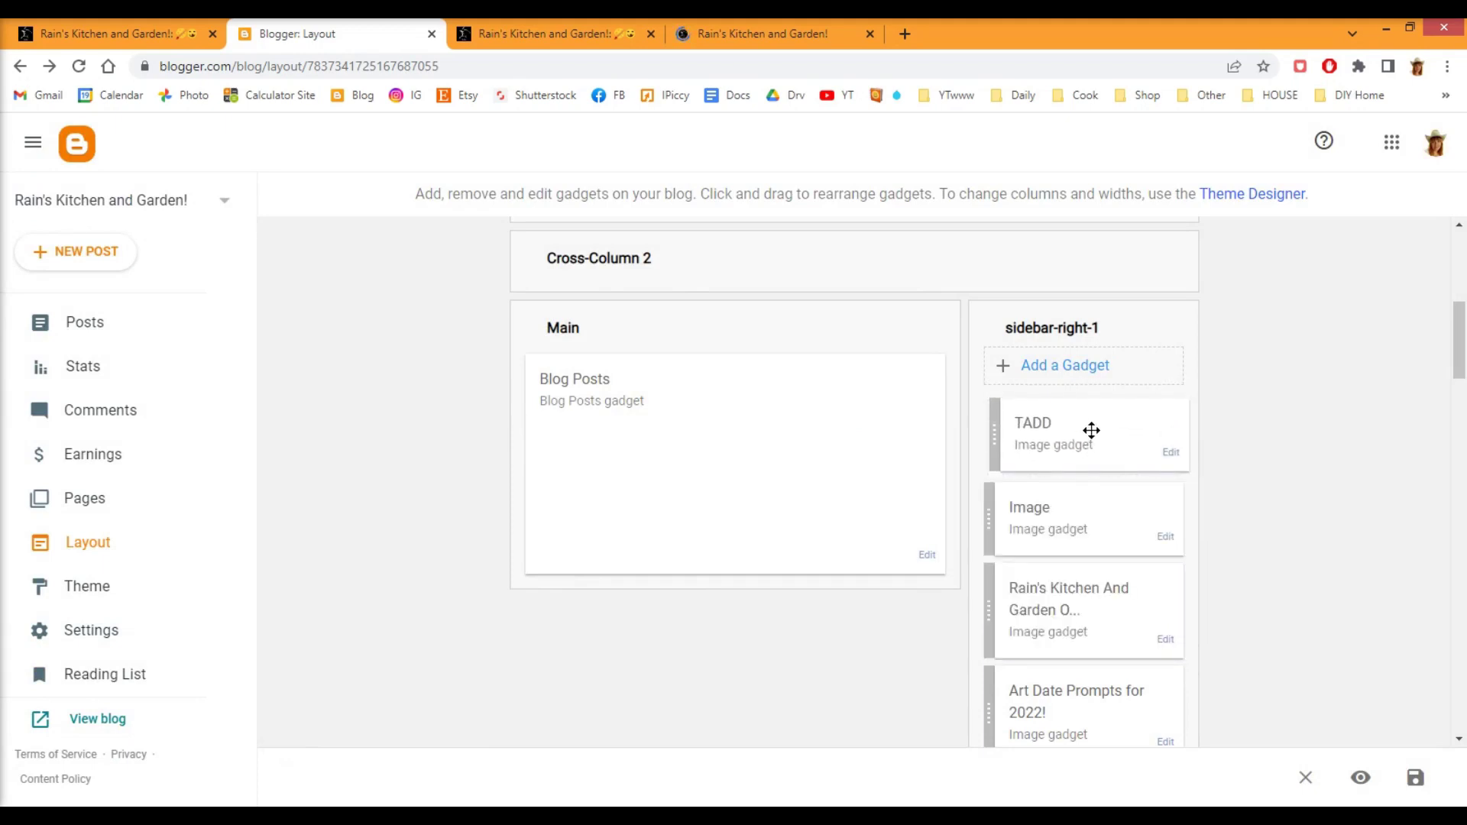
click(1417, 781)
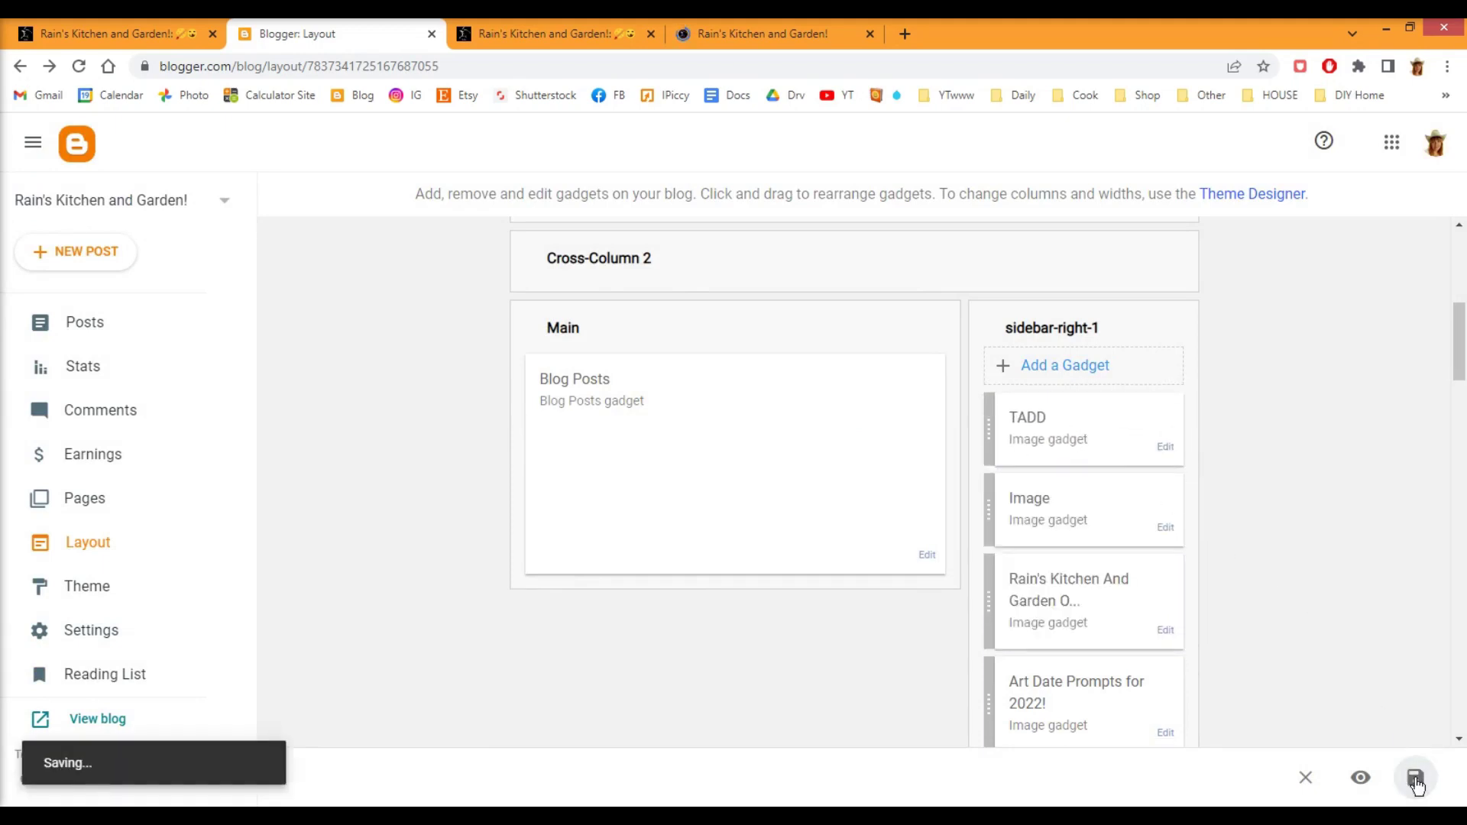